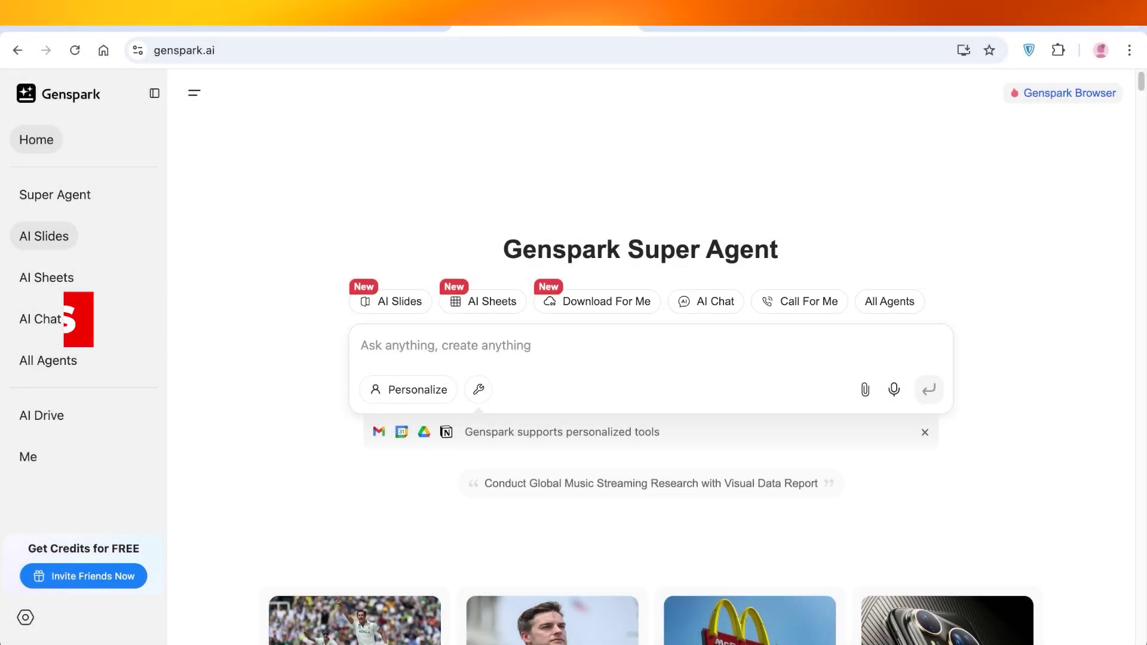
Open the earlier YouTube psychology metrics sheet and the Cognitive Dissonance slide deck from the task list to look them over.
{"action": "left_click", "coordinate": [43, 236]}
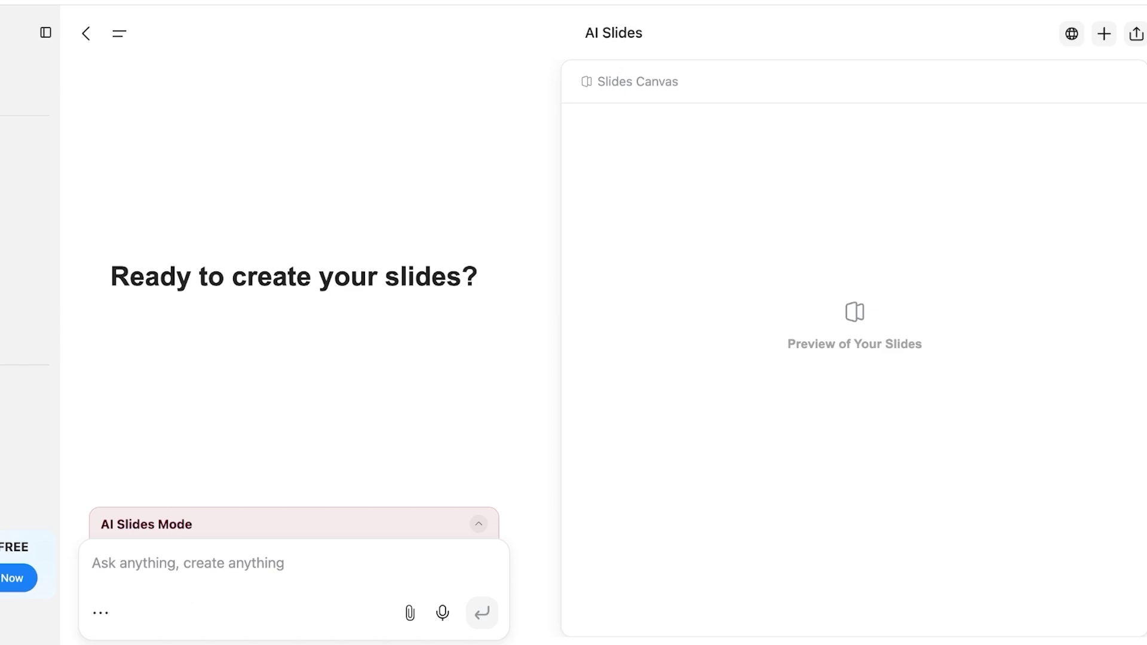
{"action": "left_click", "coordinate": [238, 34]}
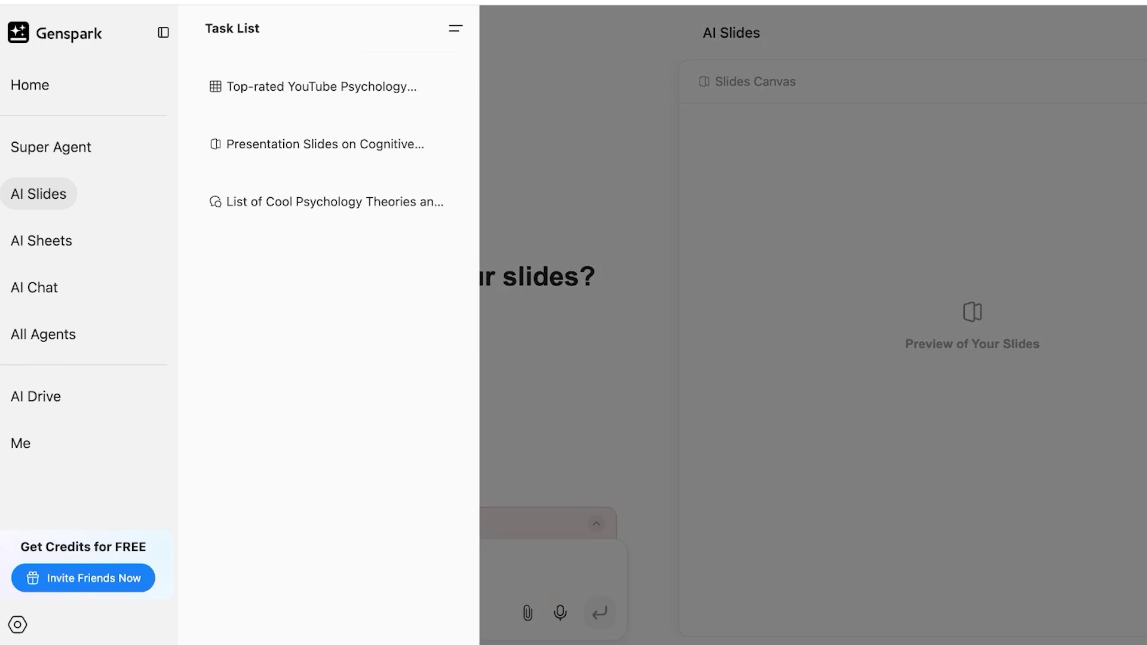
{"action": "left_click", "coordinate": [328, 87]}
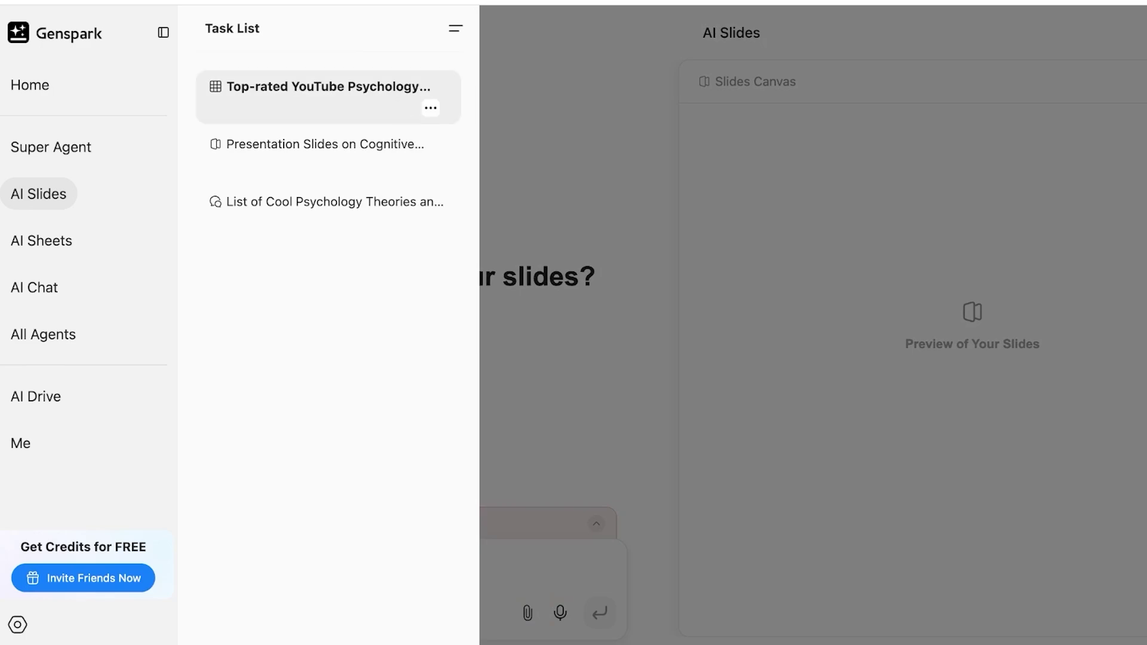
{"action": "left_click", "coordinate": [323, 96]}
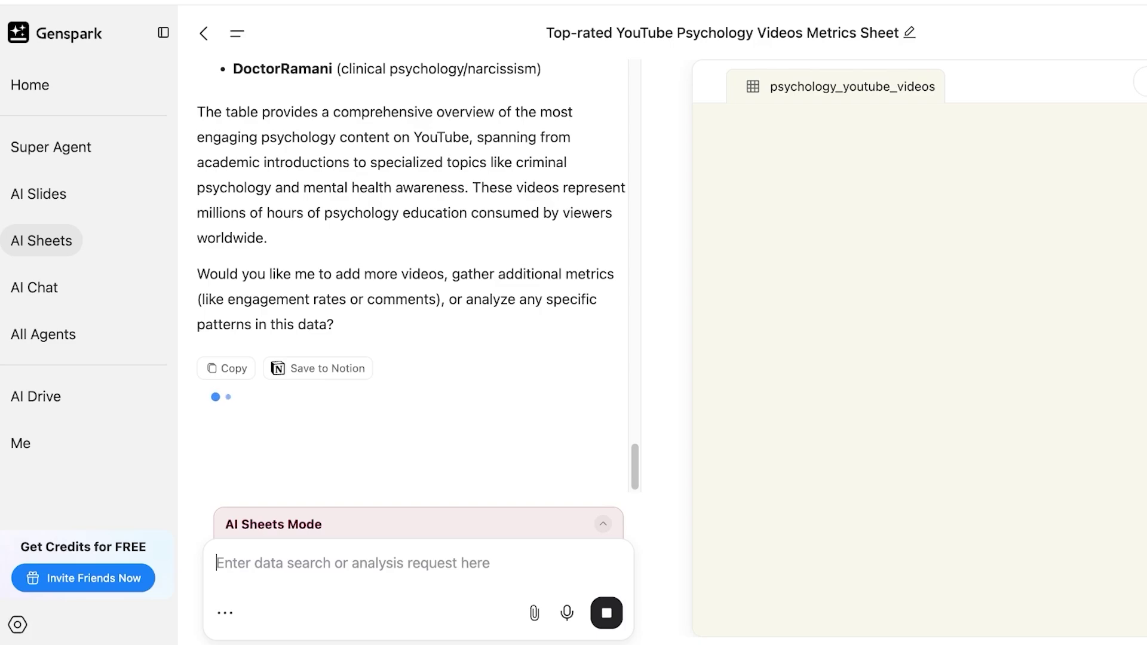
{"action": "left_click", "coordinate": [237, 33]}
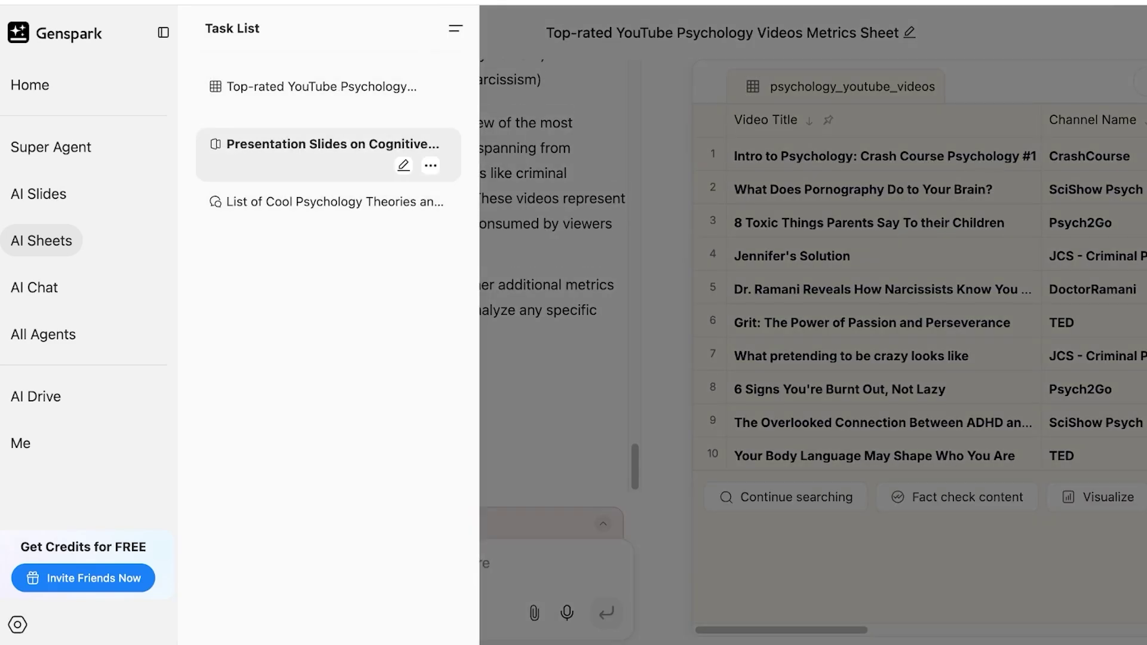
{"action": "left_click", "coordinate": [323, 146]}
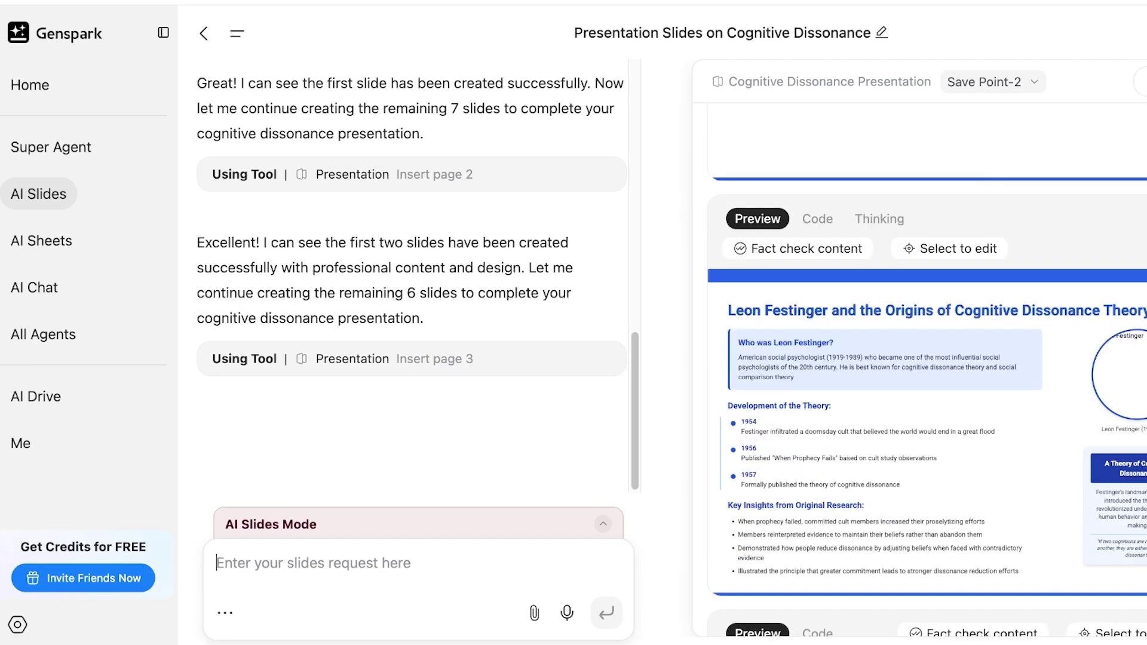
Start a new AI Slides request and paste the prompt for a 6–8 slide deck on the Job Characteristics Theory.
{"action": "left_click", "coordinate": [29, 84]}
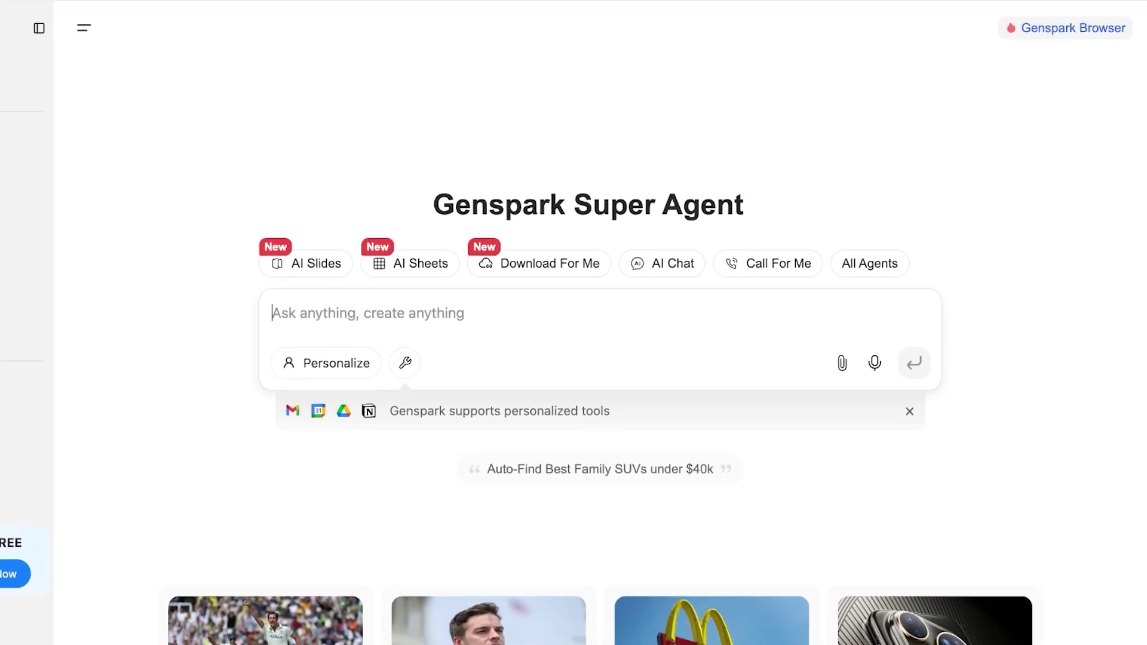
{"action": "left_click", "coordinate": [306, 264]}
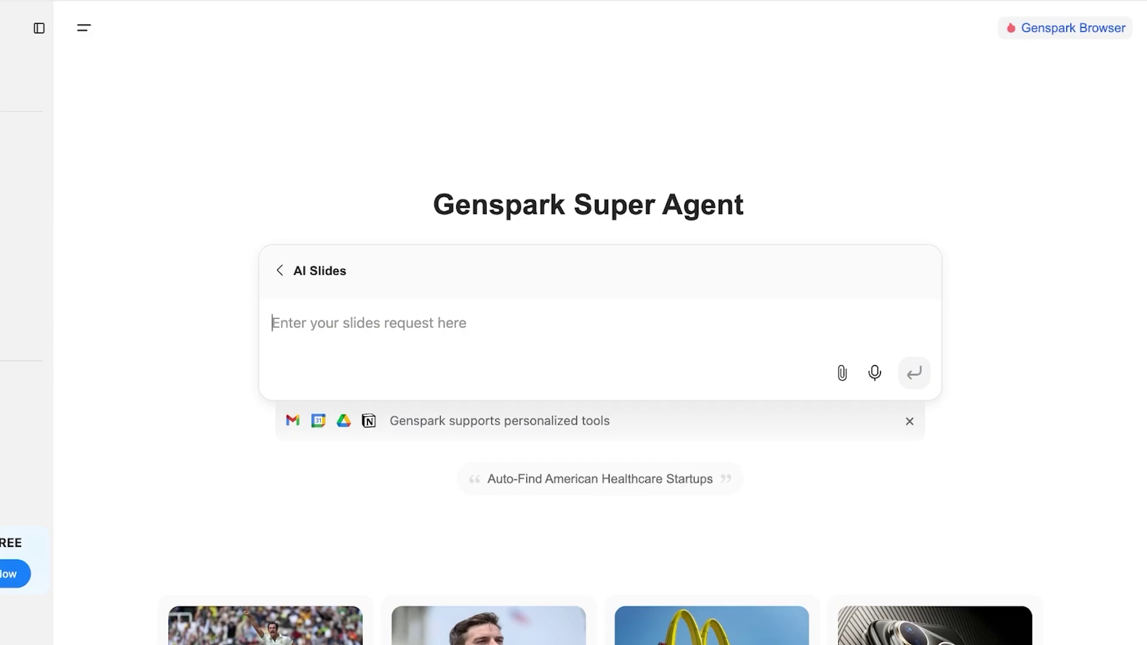
{"action": "left_click", "coordinate": [41, 189]}
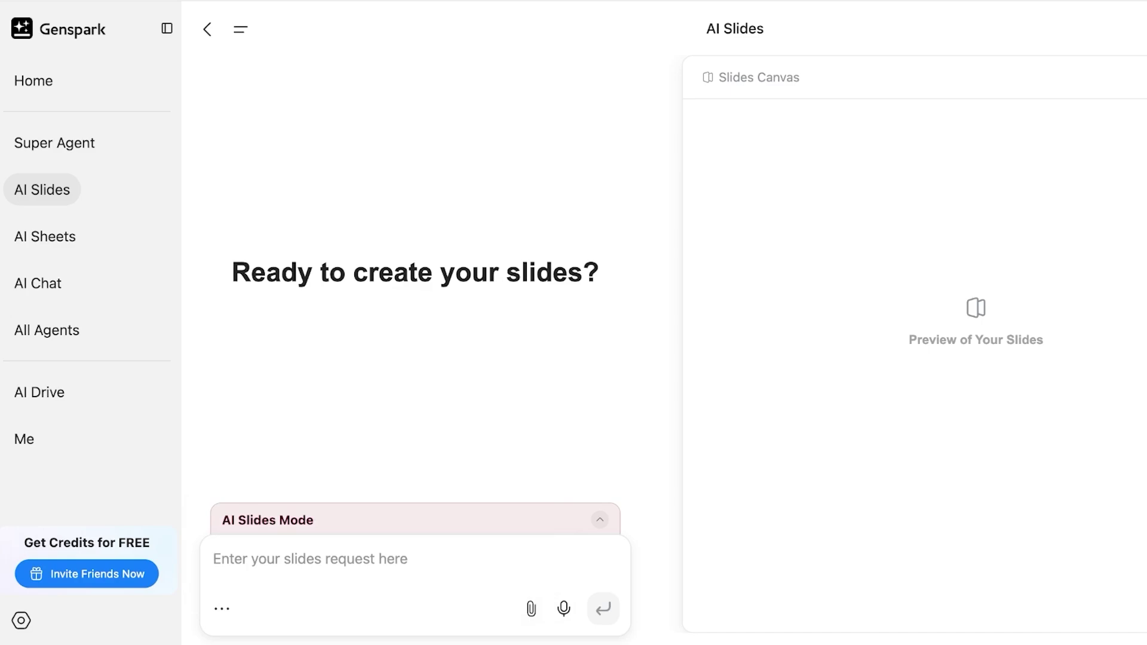
{"action": "key", "text": "ctrl+v"}
{"action": "scroll", "coordinate": [409, 486], "scroll_direction": "up", "scroll_amount": 8}
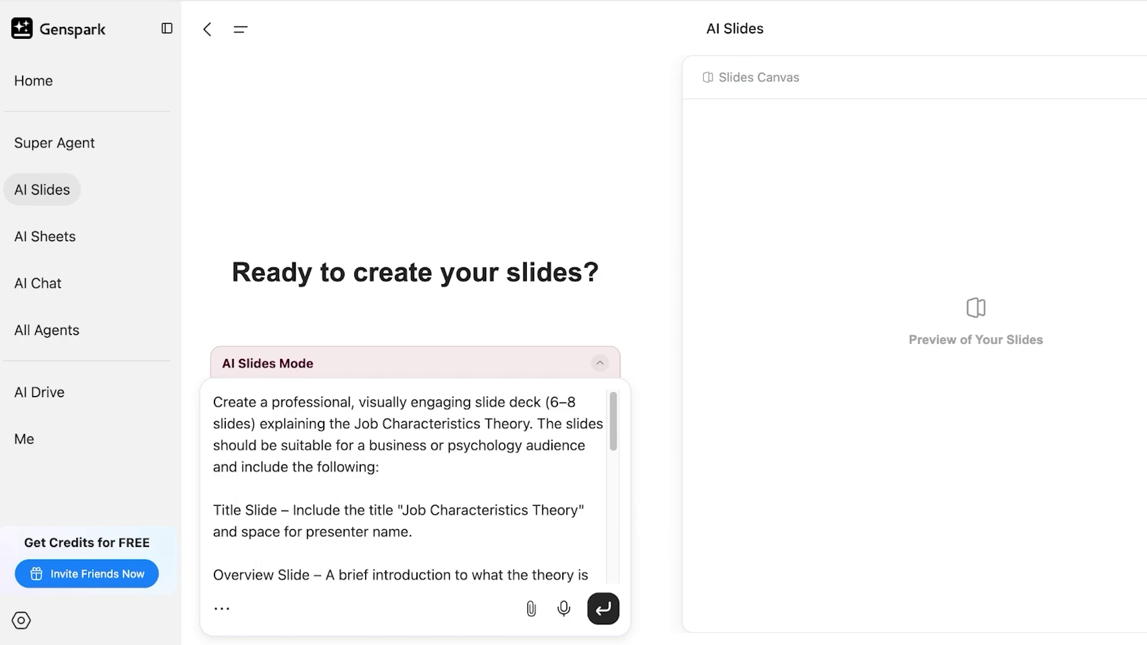
Replace the prompt's audience sentence, through "include the following:", with "Color theme of the slides should be pastel pinks, peach.".
{"action": "left_click_drag", "start_coordinate": [537, 423], "coordinate": [378, 466]}
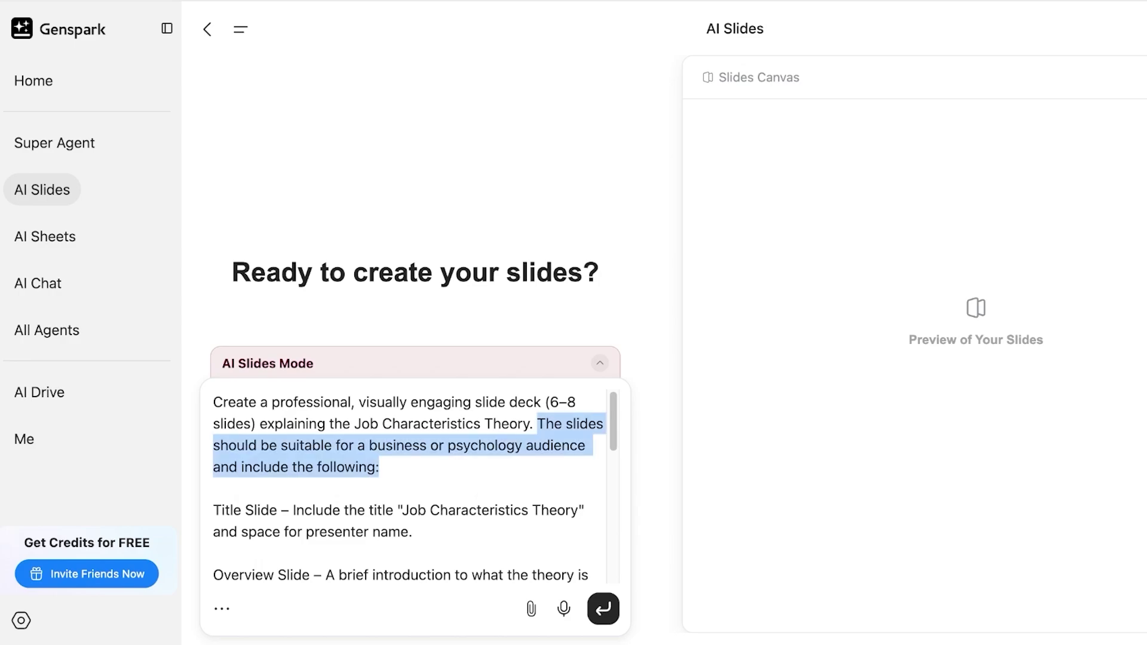
{"action": "key", "text": "BackSpace"}
{"action": "type", "text": "Color th"}
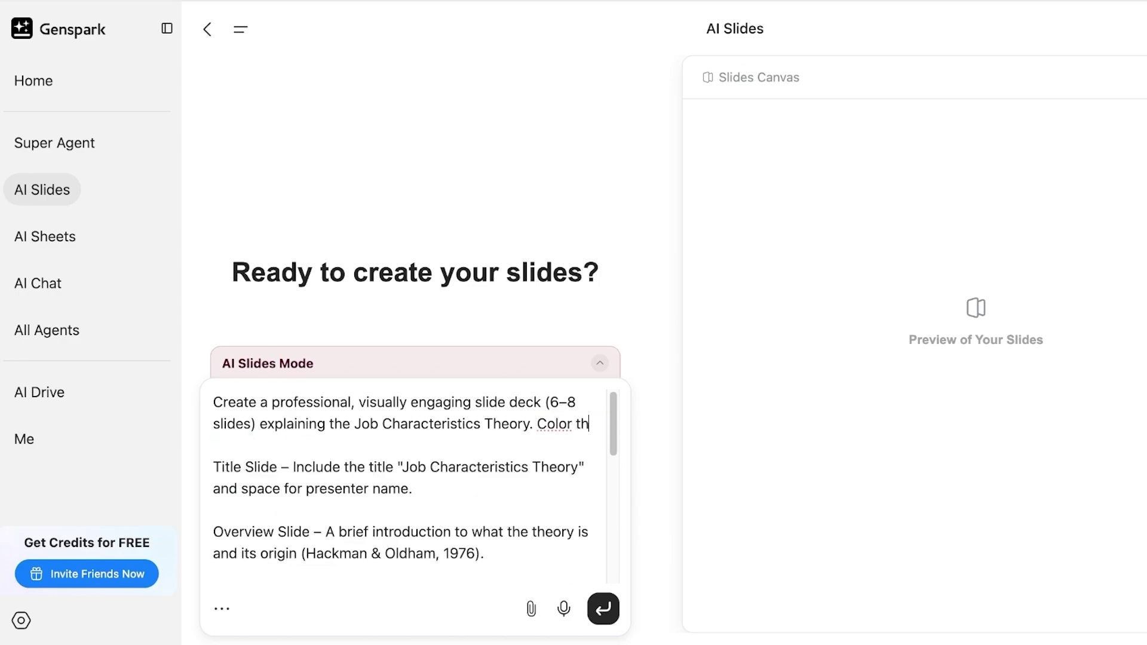
{"action": "type", "text": "eme of the slide"}
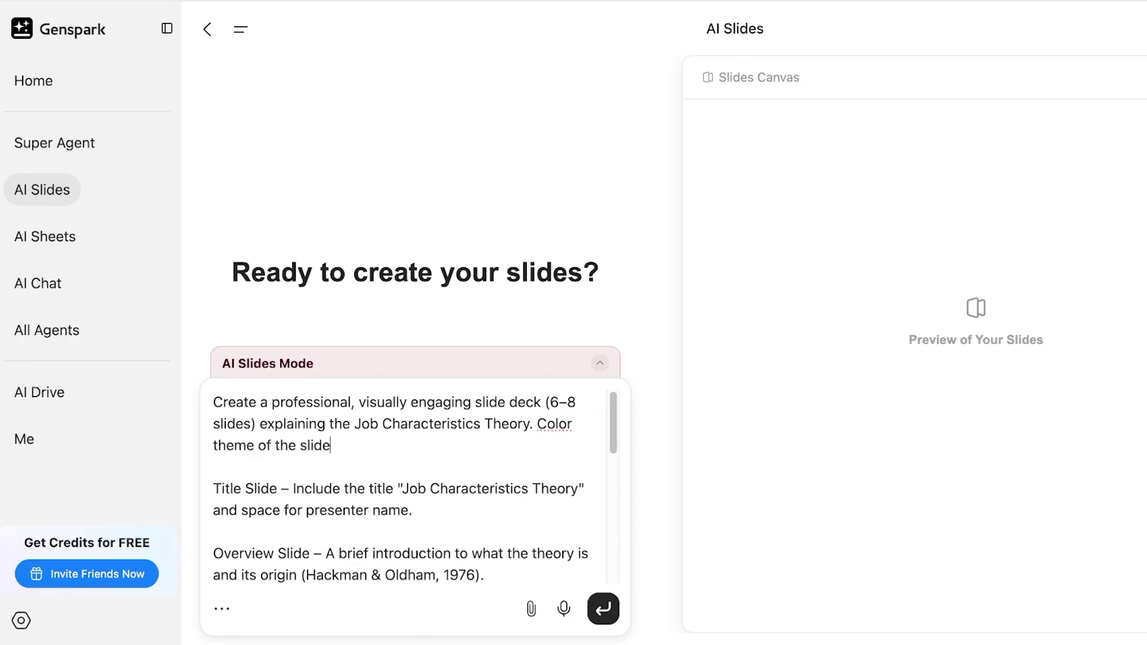
{"action": "type", "text": "s should be paste"}
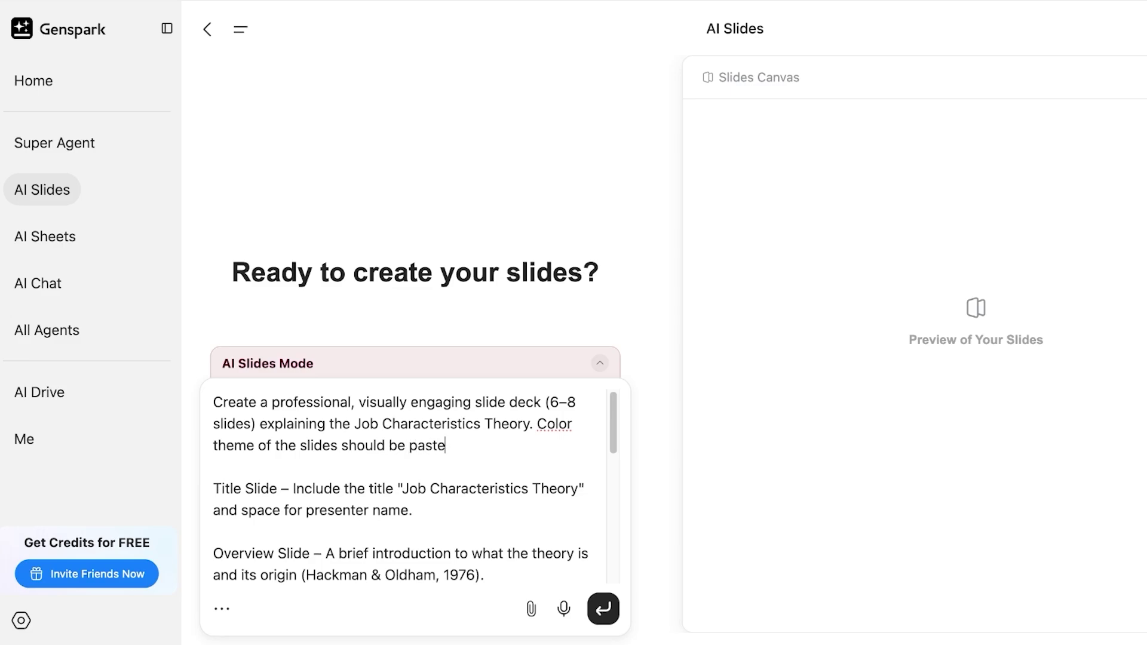
{"action": "type", "text": "l pinks, peach."}
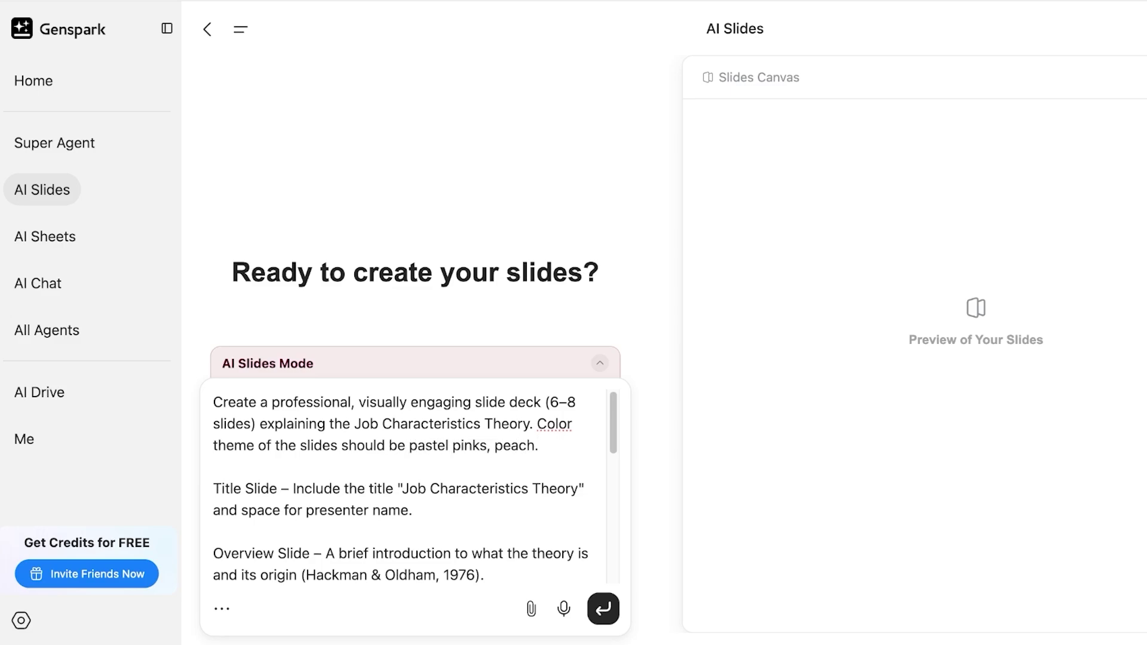
Delete the Title Slide and Overview Slide paragraphs from the prompt and submit the slides request.
{"action": "scroll", "coordinate": [416, 487], "scroll_direction": "down", "scroll_amount": 3}
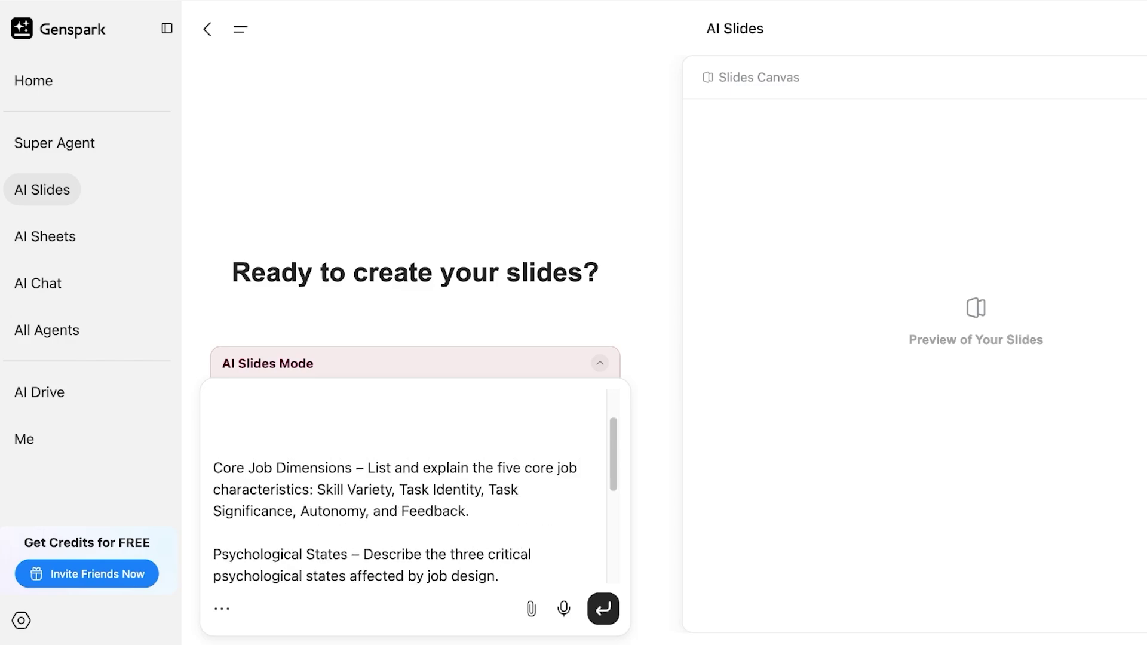
{"action": "scroll", "coordinate": [416, 487], "scroll_direction": "up", "scroll_amount": 1}
{"action": "left_click", "coordinate": [213, 486]}
{"action": "key", "text": "BackSpace"}
{"action": "scroll", "coordinate": [415, 486], "scroll_direction": "down", "scroll_amount": 5}
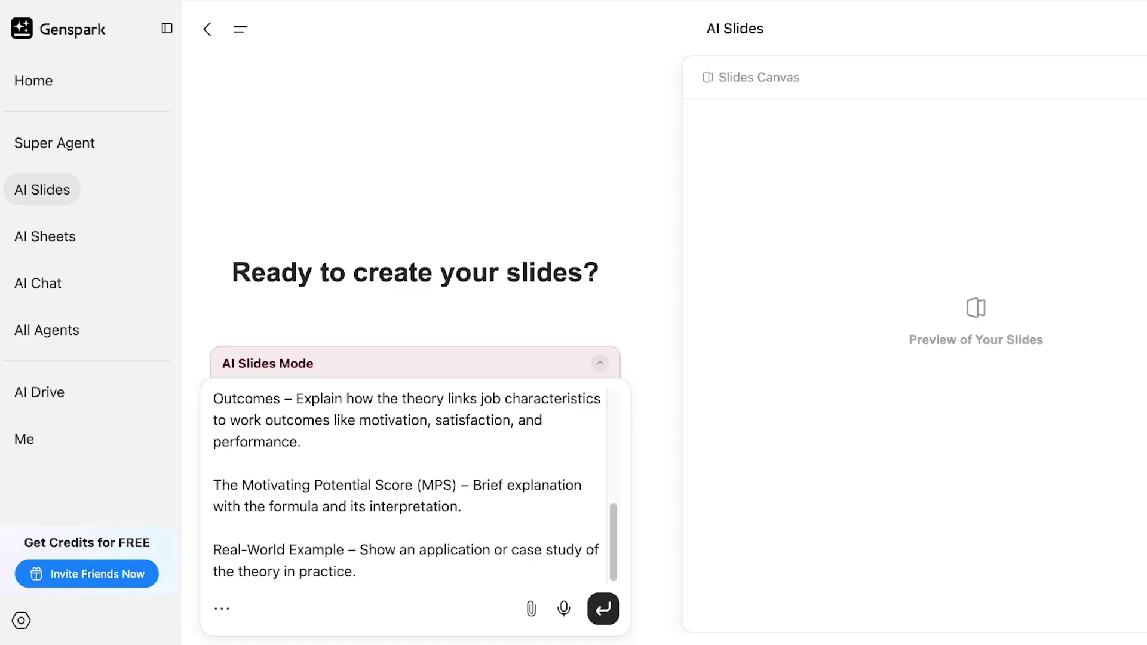
{"action": "key", "text": "Return"}
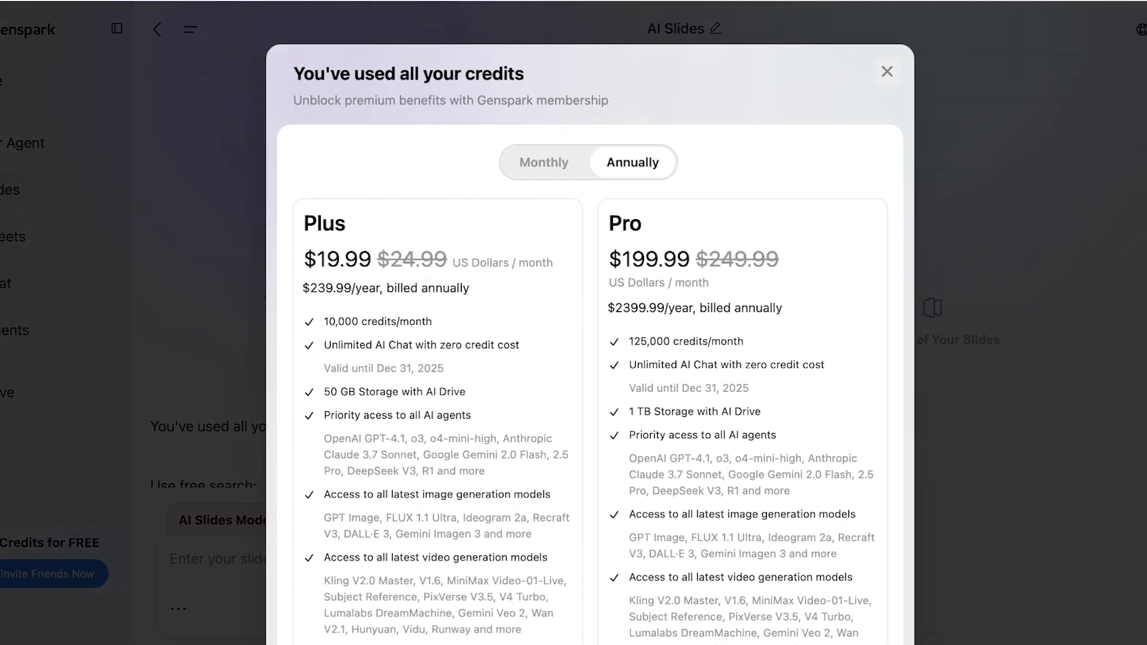
Close the membership offer and highlight the opening paragraph of the submitted prompt.
{"action": "left_click", "coordinate": [937, 71]}
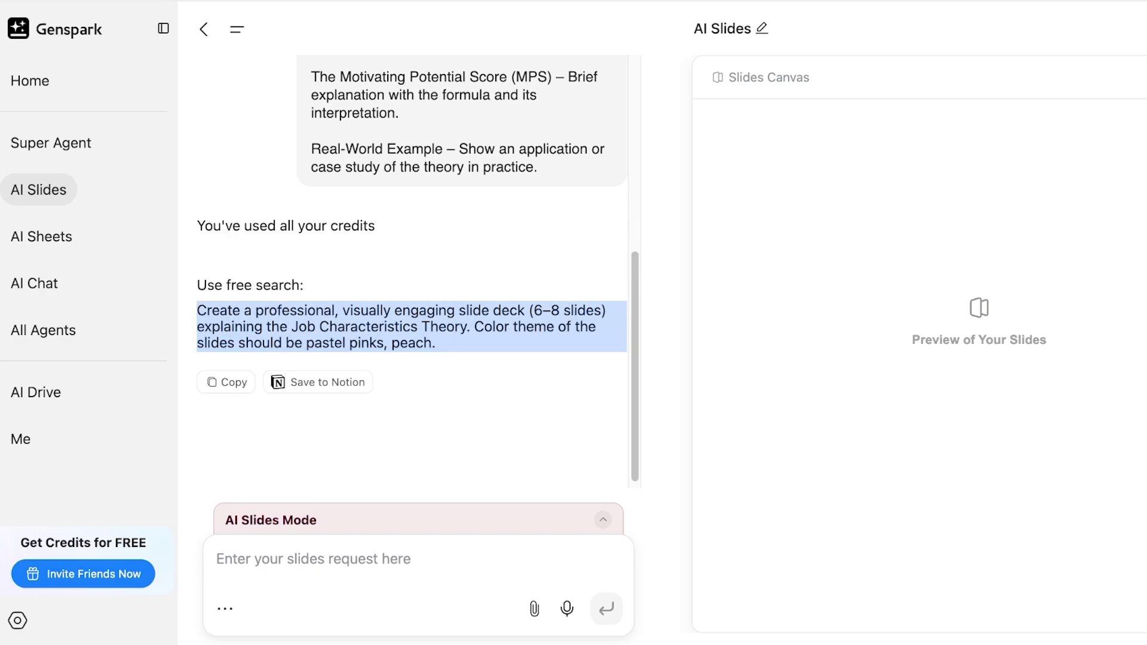
{"action": "scroll", "coordinate": [411, 271], "scroll_direction": "up", "scroll_amount": 6}
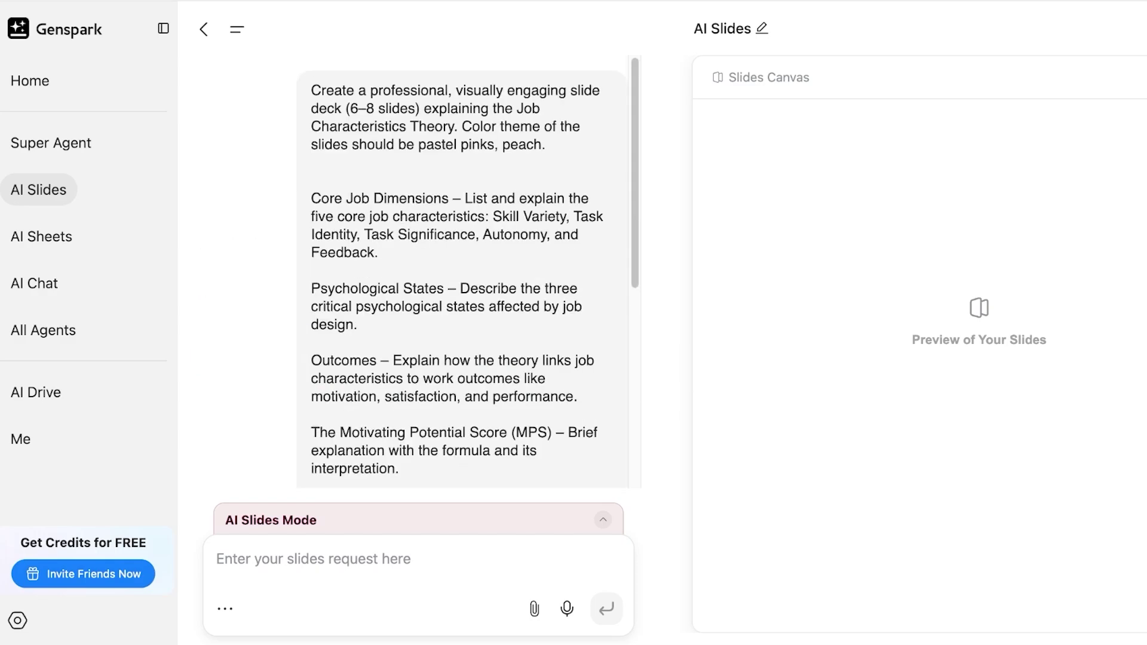
{"action": "left_click_drag", "start_coordinate": [311, 90], "coordinate": [537, 159]}
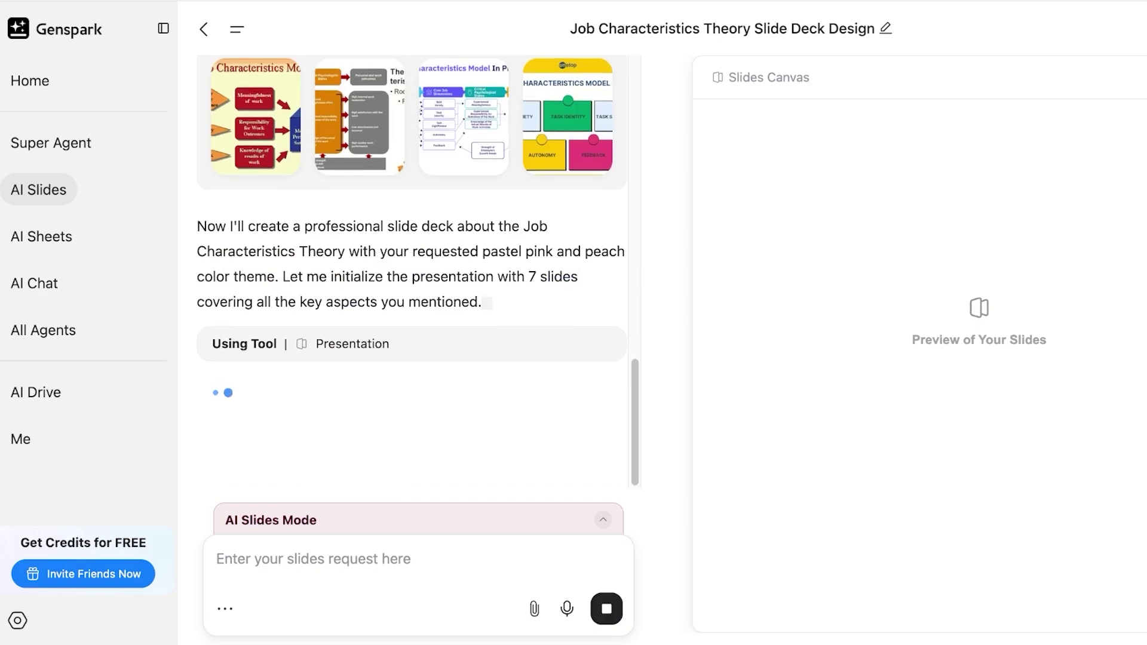
Follow the deck's generation and switch the second slide from its code to the Thinking view.
{"action": "scroll", "coordinate": [413, 272], "scroll_direction": "up", "scroll_amount": 10}
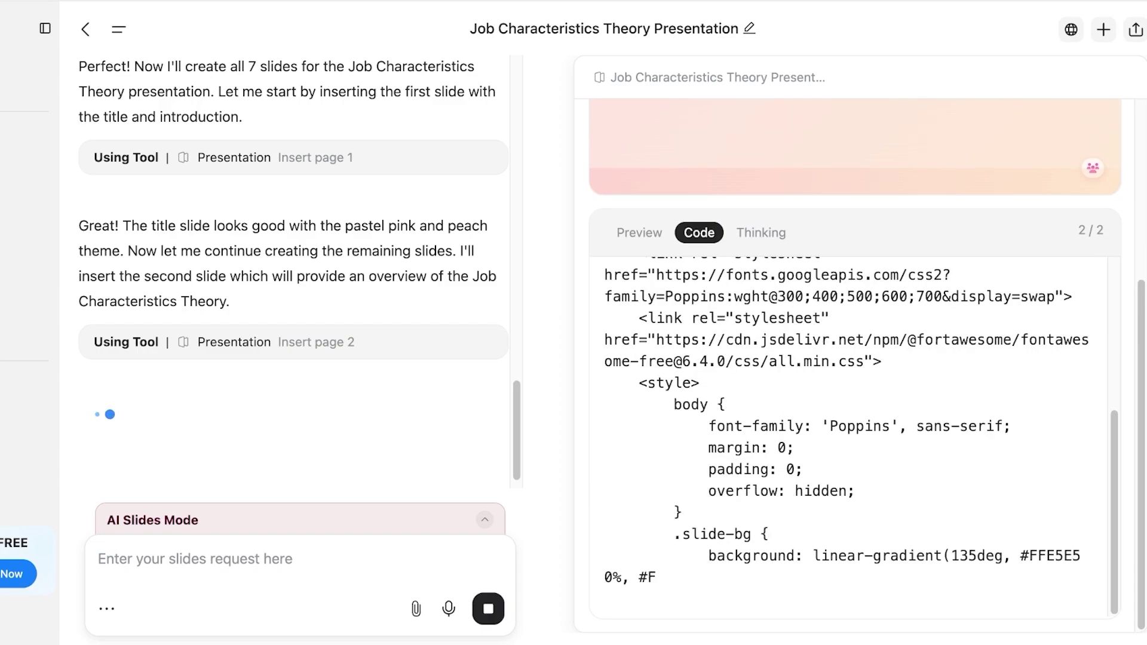
{"action": "scroll", "coordinate": [293, 271], "scroll_direction": "up", "scroll_amount": 2}
{"action": "left_click", "coordinate": [761, 233]}
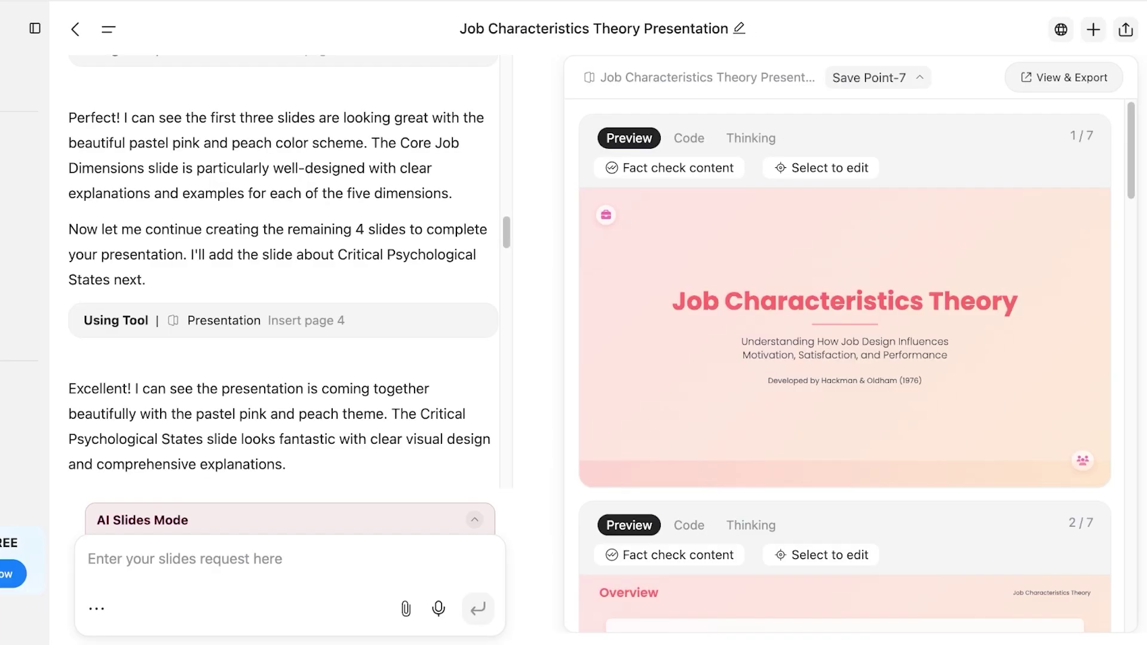
Look over the first two generated slides and open the deck in its full-page view for export.
{"action": "scroll", "coordinate": [845, 359], "scroll_direction": "down", "scroll_amount": 6}
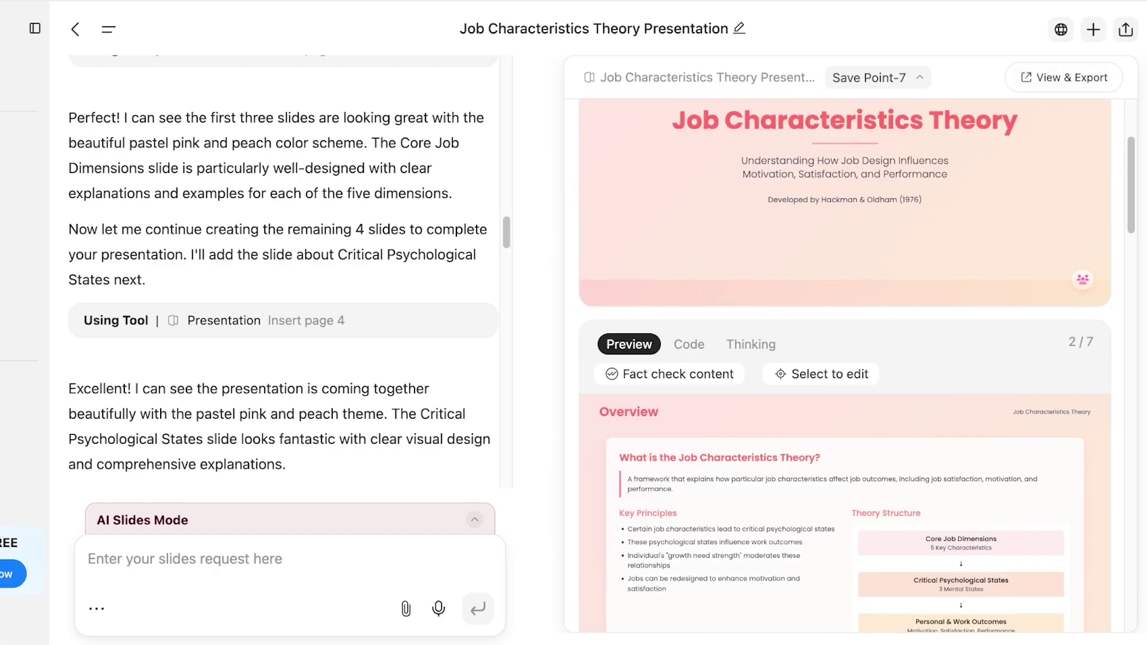
{"action": "scroll", "coordinate": [844, 366], "scroll_direction": "down", "scroll_amount": 1}
{"action": "scroll", "coordinate": [845, 366], "scroll_direction": "up", "scroll_amount": 7}
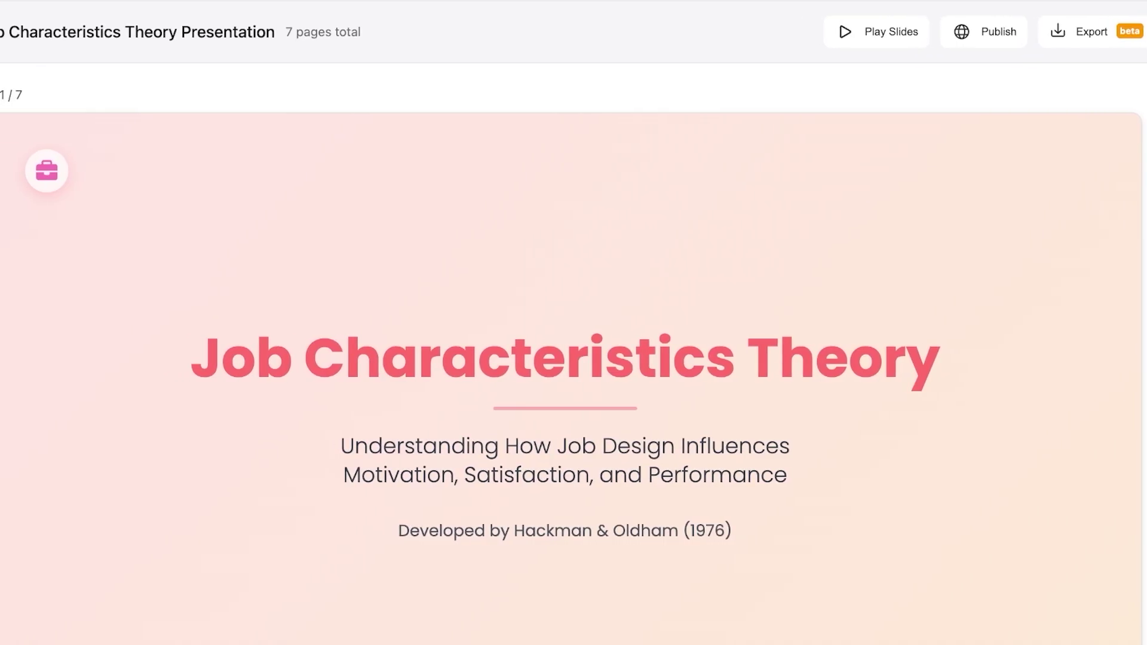
Review all seven slides of the Job Characteristics Theory presentation and return to the title slide.
{"action": "scroll", "coordinate": [574, 358], "scroll_direction": "down", "scroll_amount": 2}
{"action": "scroll", "coordinate": [574, 358], "scroll_direction": "up", "scroll_amount": 2}
{"action": "scroll", "coordinate": [573, 359], "scroll_direction": "down", "scroll_amount": 8}
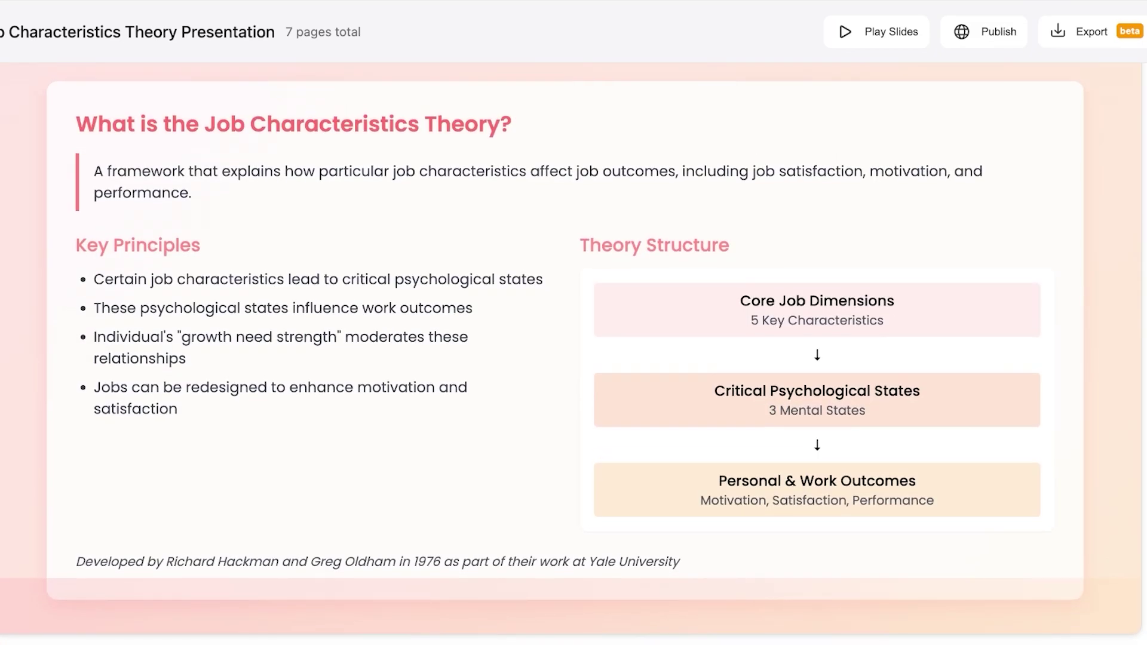
{"action": "scroll", "coordinate": [574, 358], "scroll_direction": "down", "scroll_amount": 10}
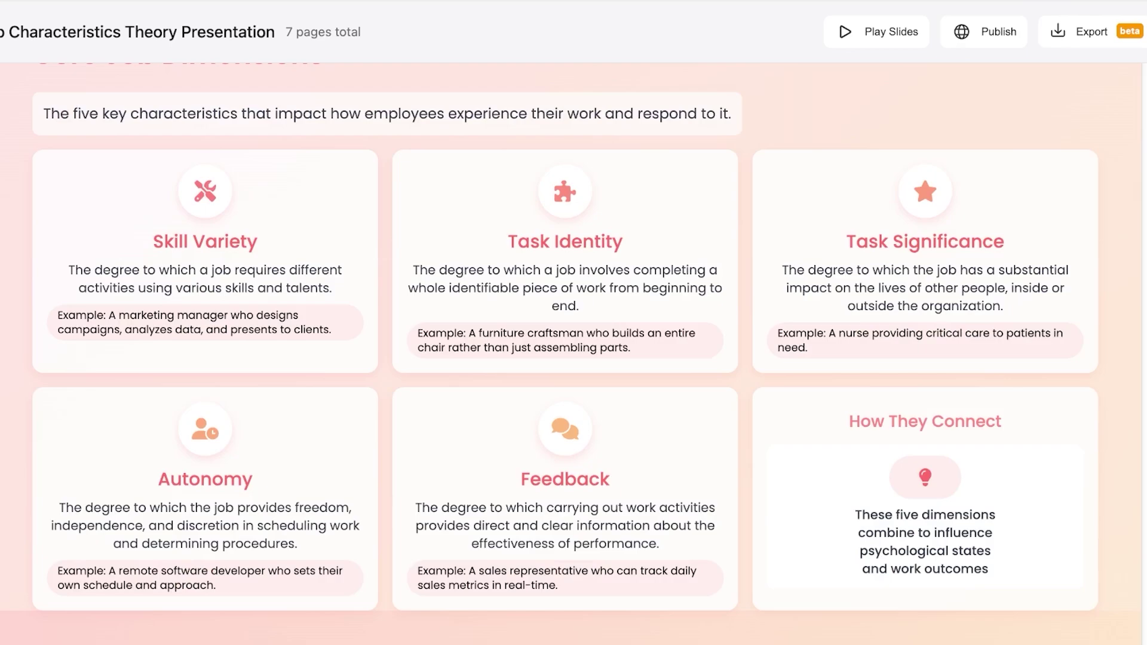
{"action": "scroll", "coordinate": [574, 359], "scroll_direction": "down", "scroll_amount": 10}
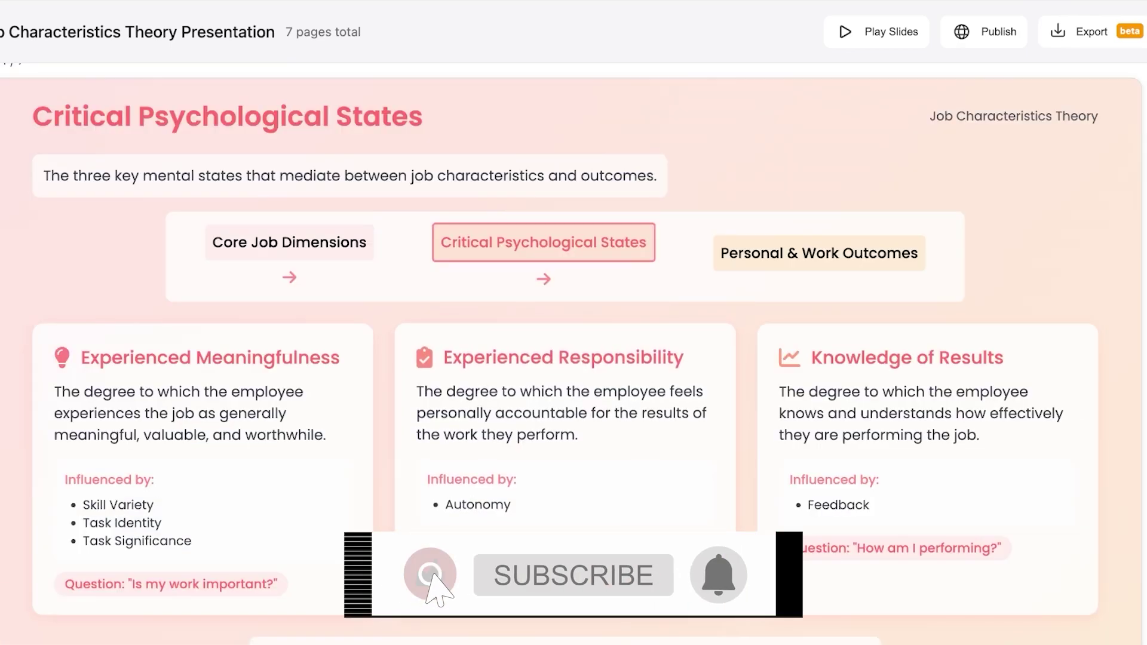
{"action": "scroll", "coordinate": [574, 359], "scroll_direction": "down", "scroll_amount": 10}
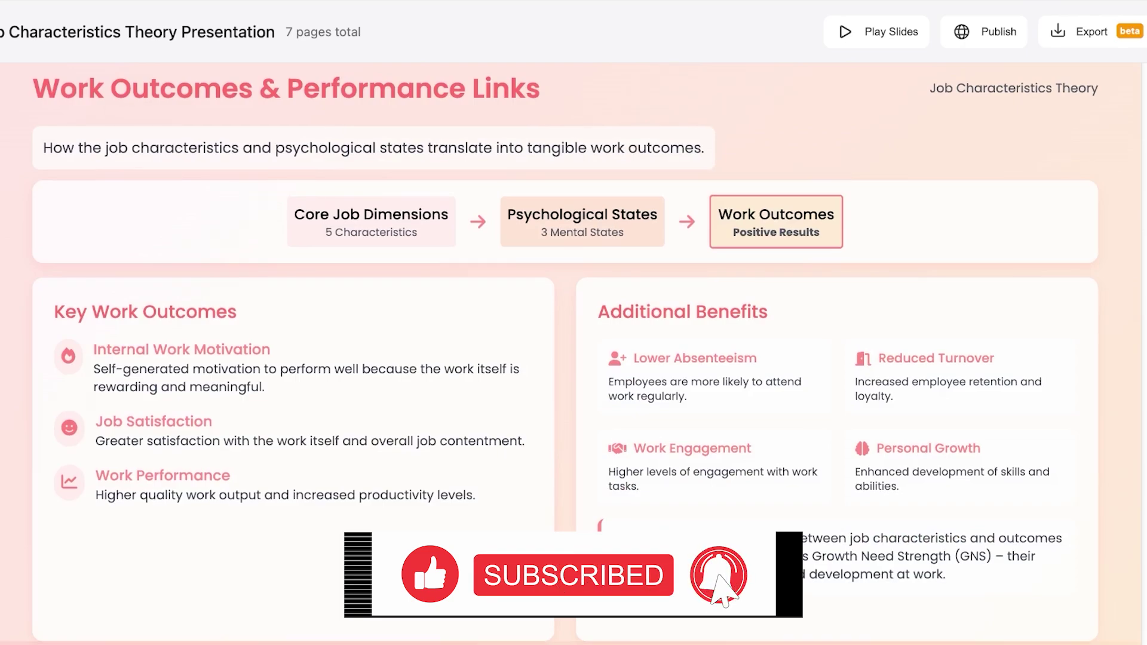
{"action": "scroll", "coordinate": [573, 358], "scroll_direction": "down", "scroll_amount": 10}
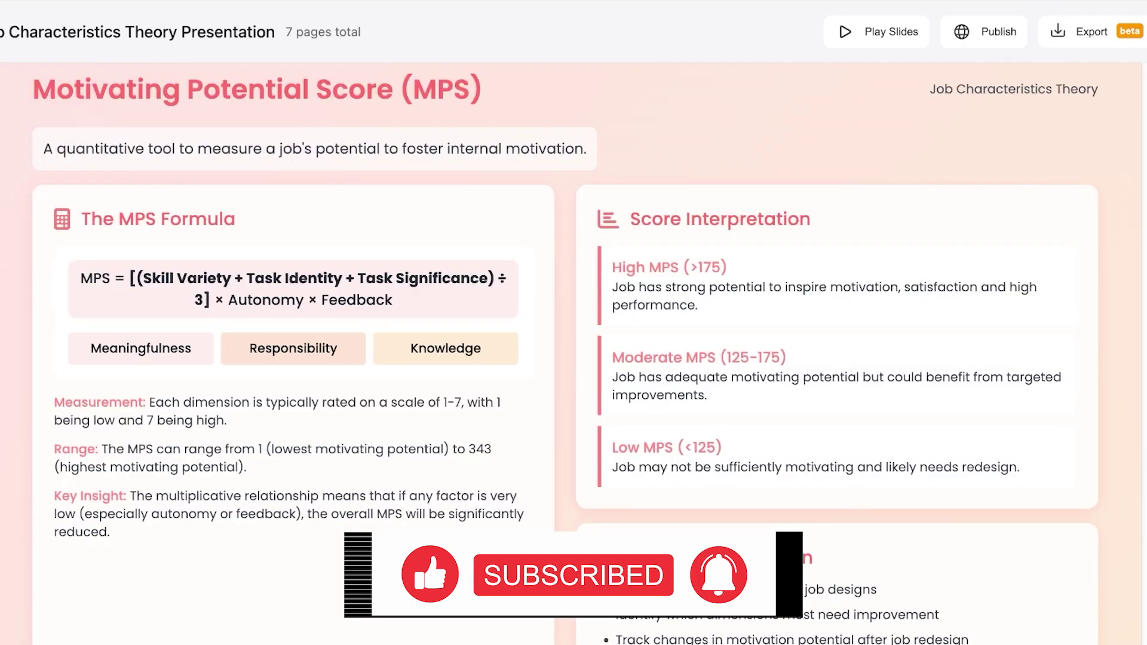
{"action": "scroll", "coordinate": [574, 359], "scroll_direction": "down", "scroll_amount": 8}
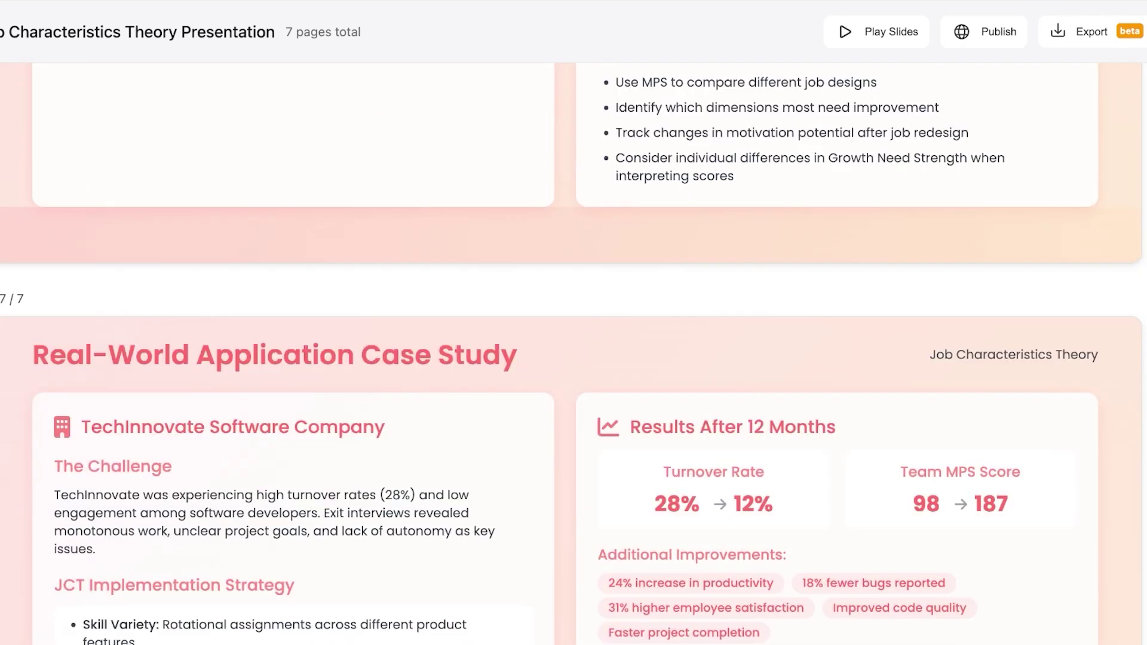
{"action": "scroll", "coordinate": [573, 358], "scroll_direction": "down", "scroll_amount": 6}
{"action": "scroll", "coordinate": [573, 359], "scroll_direction": "up", "scroll_amount": 10}
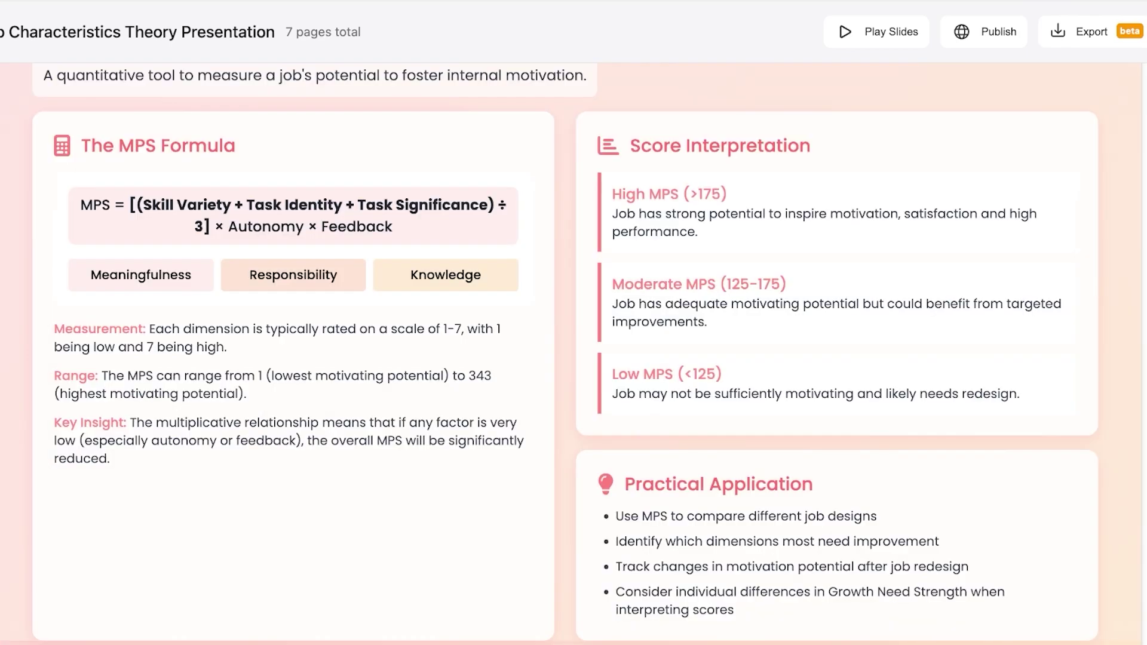
{"action": "scroll", "coordinate": [573, 358], "scroll_direction": "up", "scroll_amount": 20}
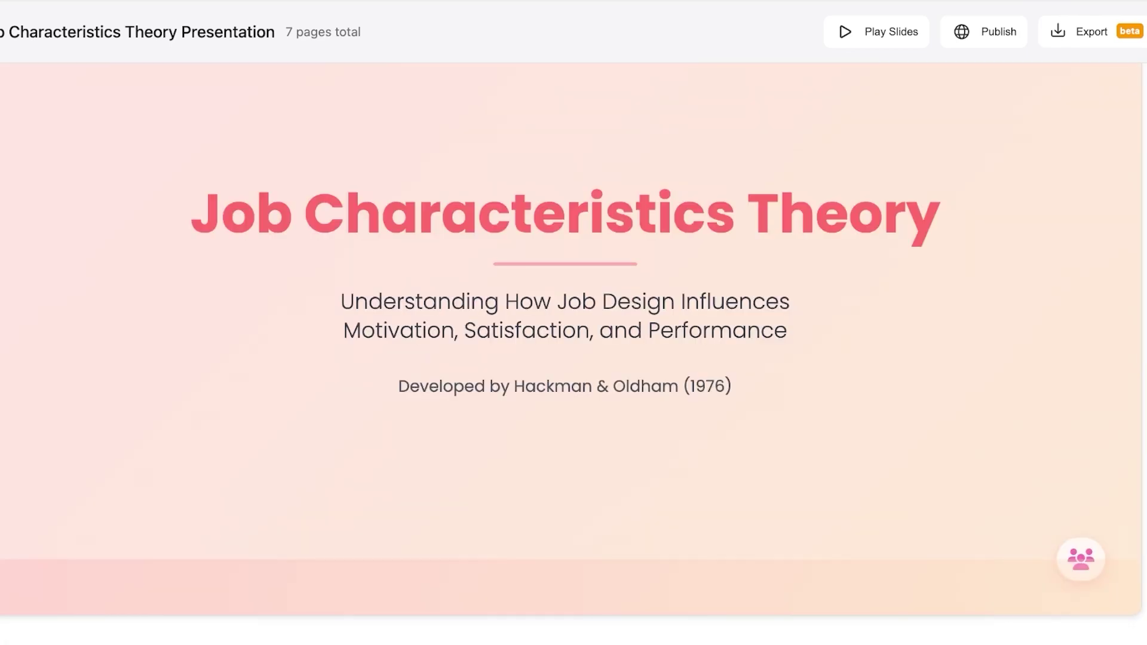
{"action": "scroll", "coordinate": [573, 358], "scroll_direction": "up", "scroll_amount": 2}
Play the presentation as a slideshow and advance to the Core Job Dimensions slide.
{"action": "left_click", "coordinate": [876, 31]}
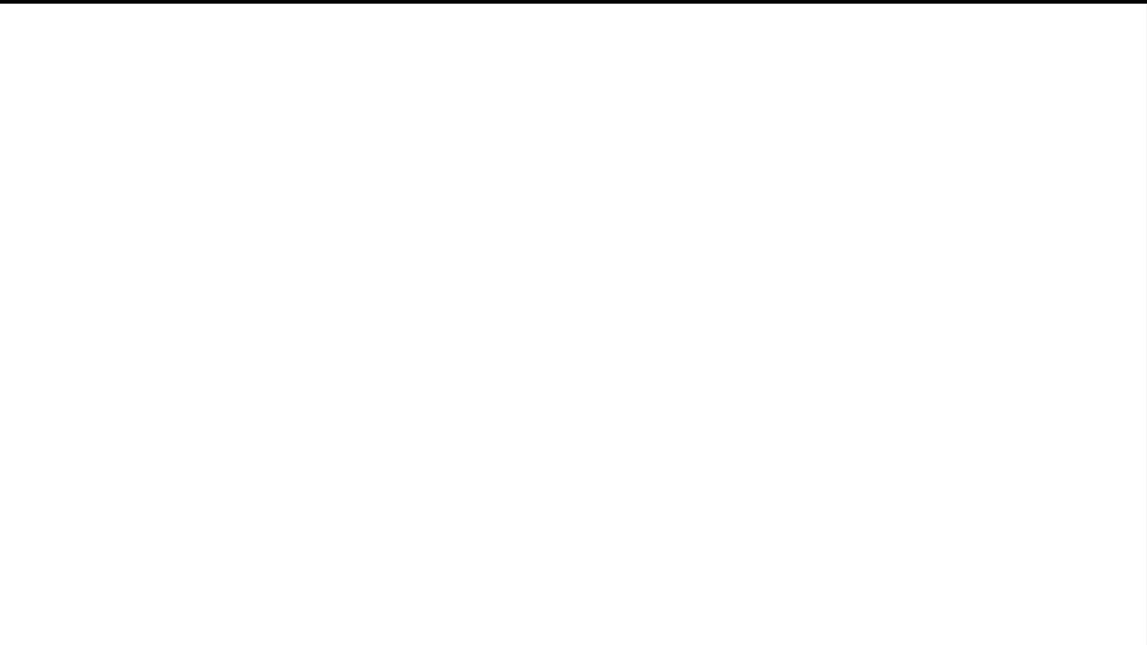
{"action": "key", "text": "Right"}
{"action": "key", "text": "Right"}
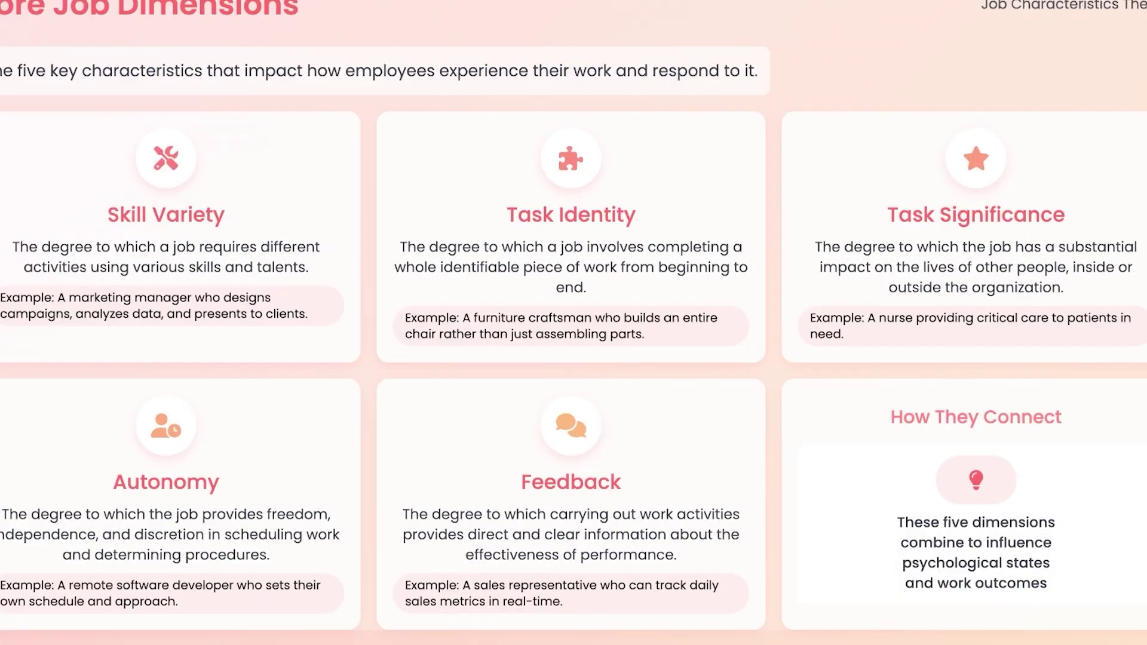
Advance the slideshow by one slide, exit it, and show the presentation's publishing options.
{"action": "key", "text": "Right"}
{"action": "key", "text": "Escape"}
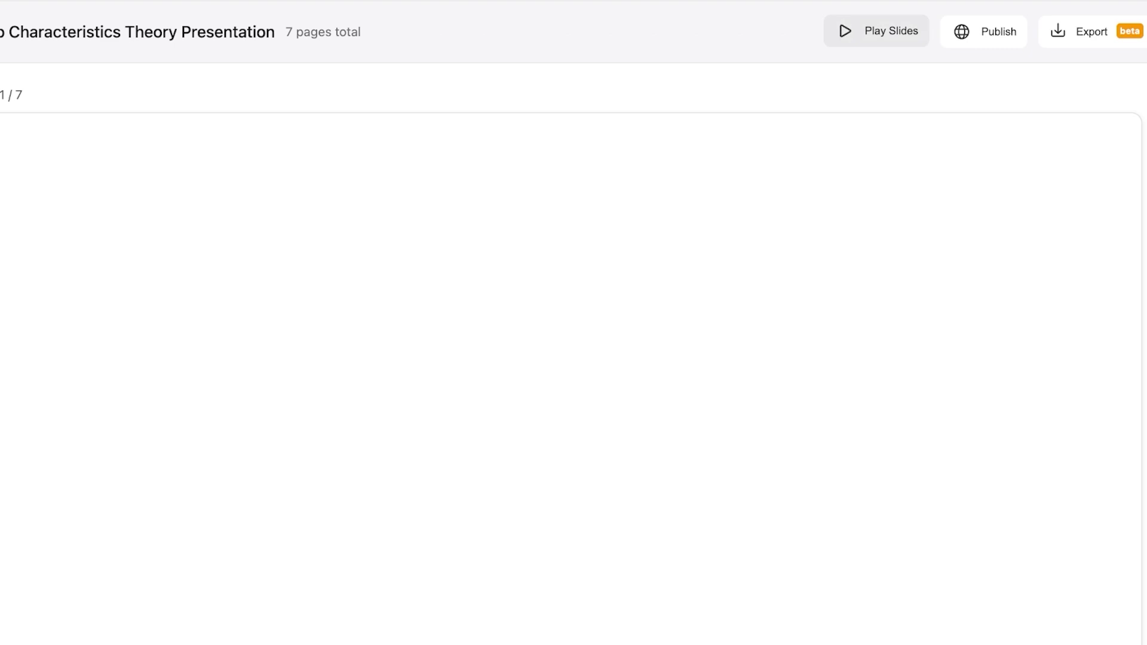
{"action": "left_click", "coordinate": [984, 31]}
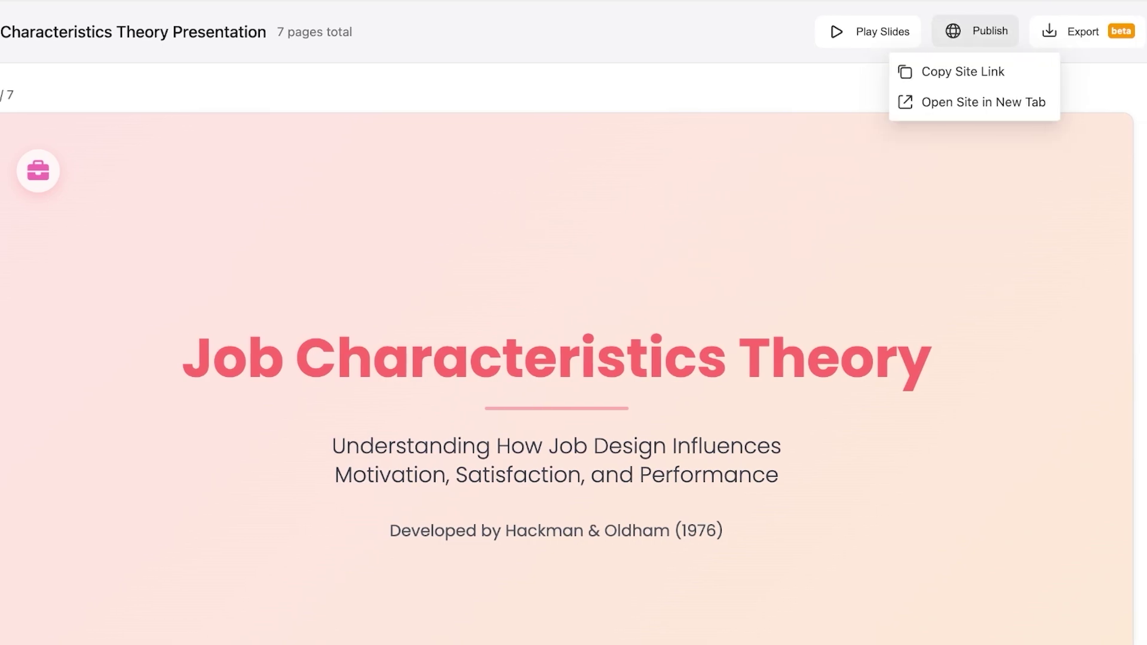
Export the presentation as a PDF and dismiss the export dialog.
{"action": "mouse_move", "coordinate": [1091, 31]}
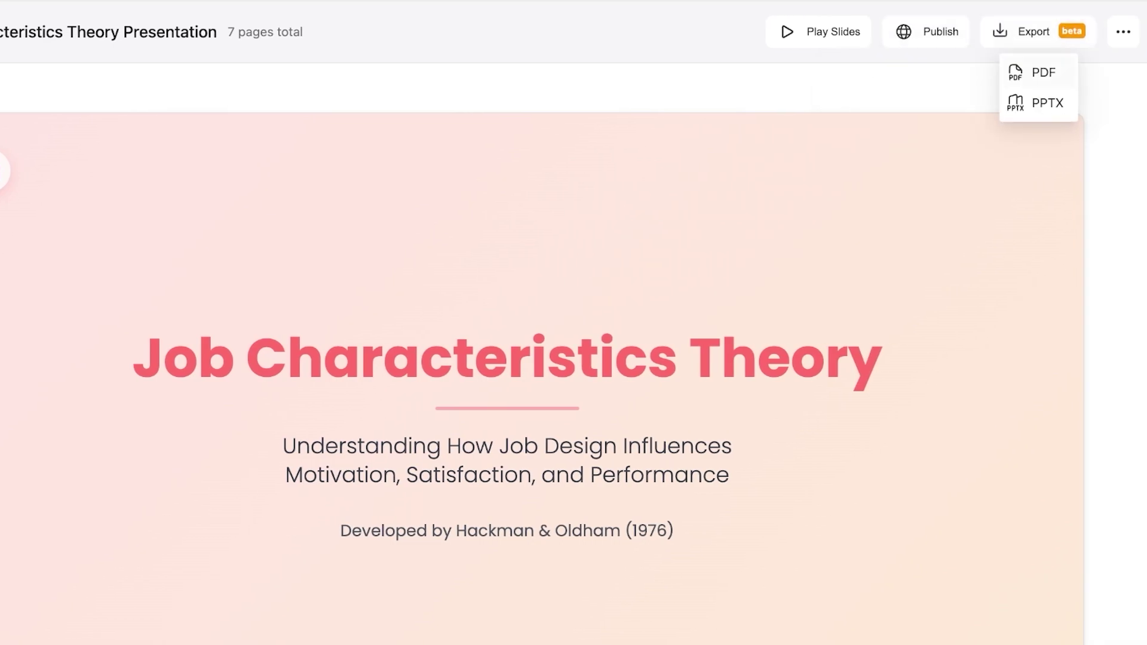
{"action": "left_click", "coordinate": [1043, 72]}
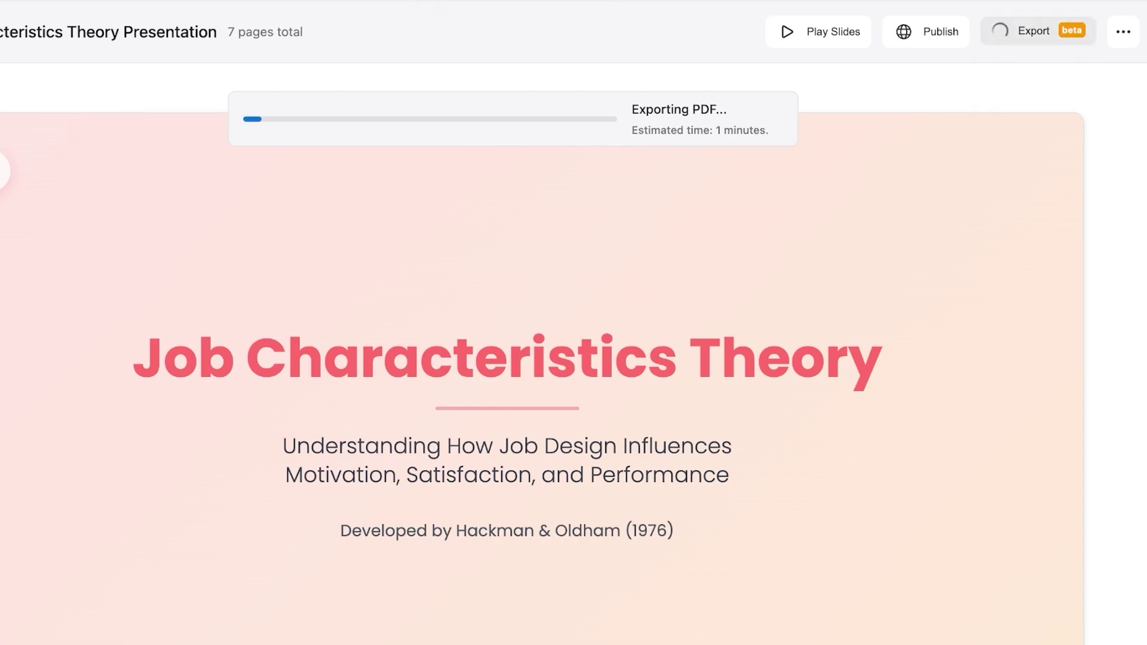
{"action": "mouse_move", "coordinate": [1124, 31]}
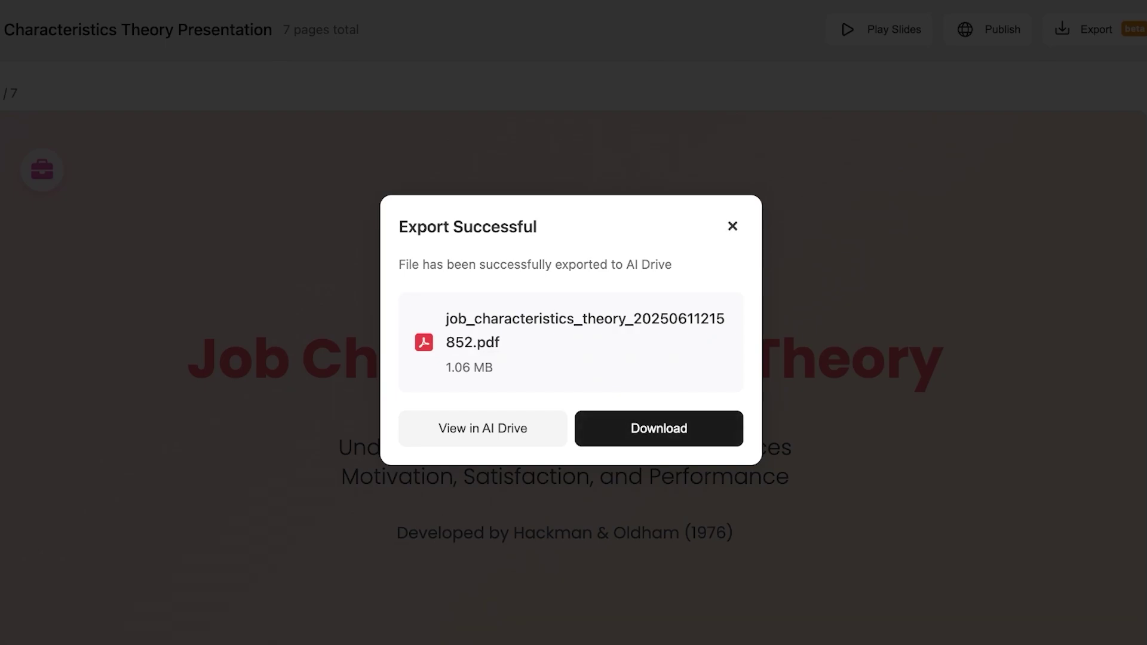
{"action": "left_click", "coordinate": [733, 226]}
Look through the Core Job Dimensions and Critical Psychological States slides, and return to the original prompt in the deck's chat.
{"action": "scroll", "coordinate": [574, 394], "scroll_direction": "down", "scroll_amount": 5}
{"action": "scroll", "coordinate": [574, 394], "scroll_direction": "down", "scroll_amount": 15}
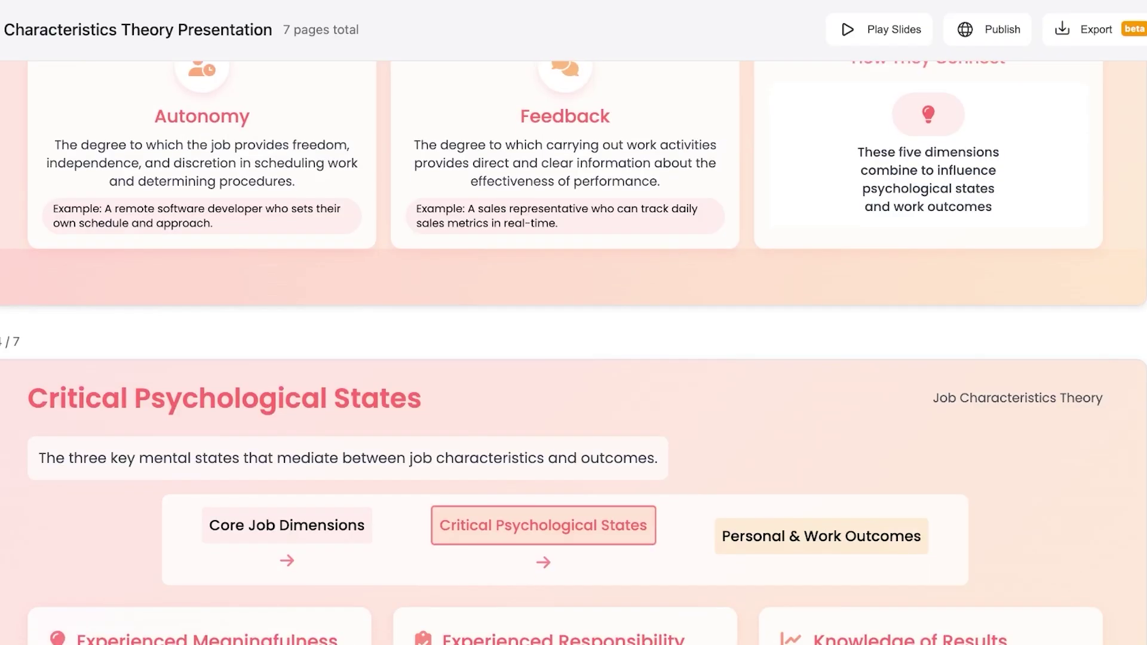
{"action": "scroll", "coordinate": [573, 395], "scroll_direction": "up", "scroll_amount": 8}
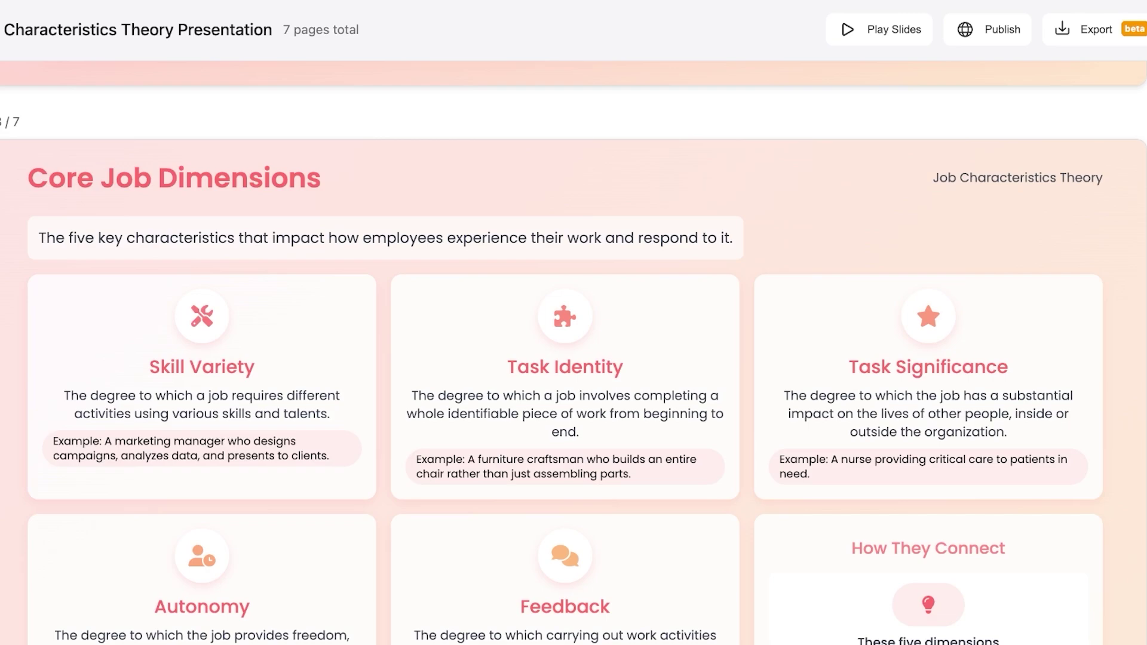
{"action": "scroll", "coordinate": [574, 353], "scroll_direction": "down", "scroll_amount": 1}
{"action": "scroll", "coordinate": [574, 352], "scroll_direction": "up", "scroll_amount": 2}
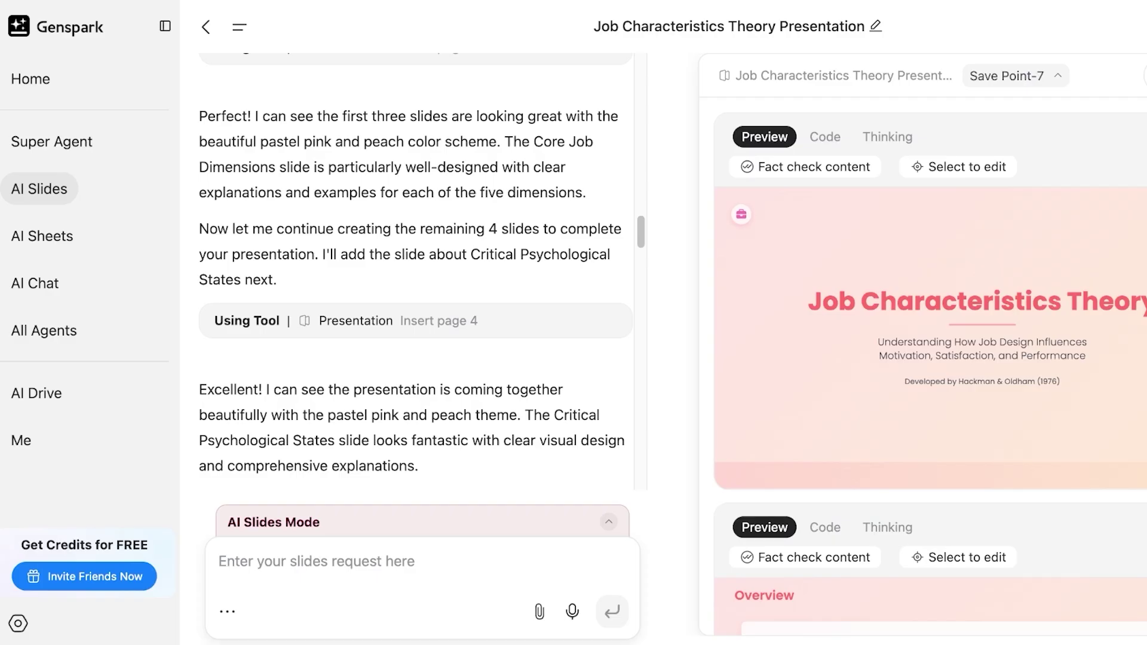
{"action": "scroll", "coordinate": [416, 271], "scroll_direction": "up", "scroll_amount": 15}
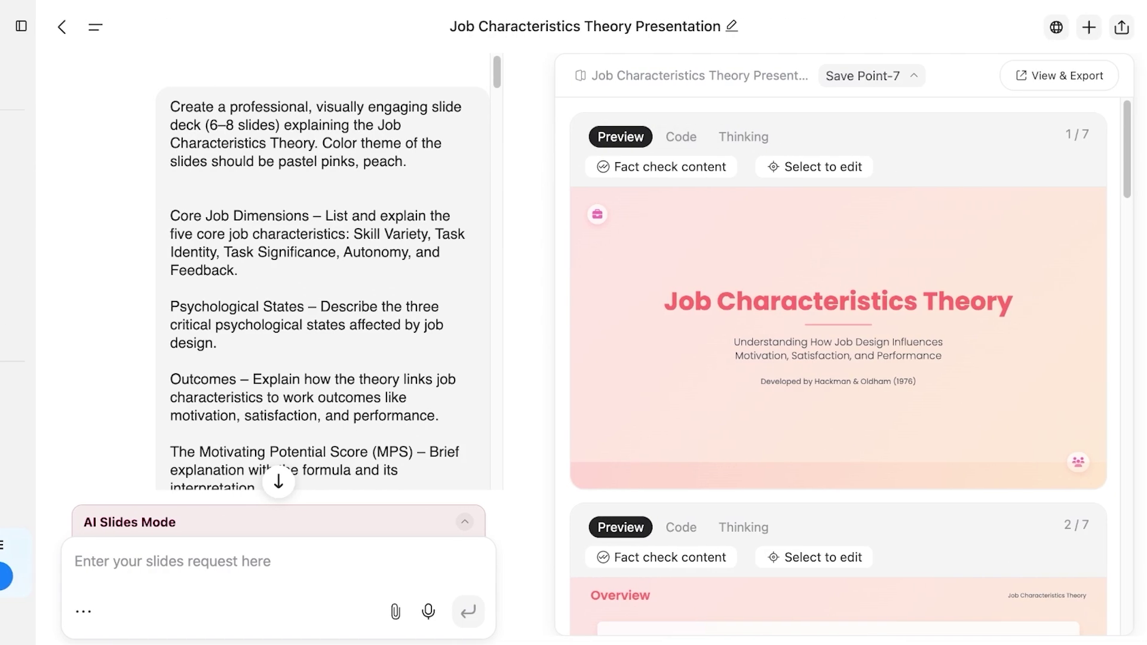
Turn on element selection for editing the slides.
{"action": "left_click", "coordinate": [814, 167]}
{"action": "scroll", "coordinate": [838, 366], "scroll_direction": "down", "scroll_amount": 4}
{"action": "left_click", "coordinate": [814, 167]}
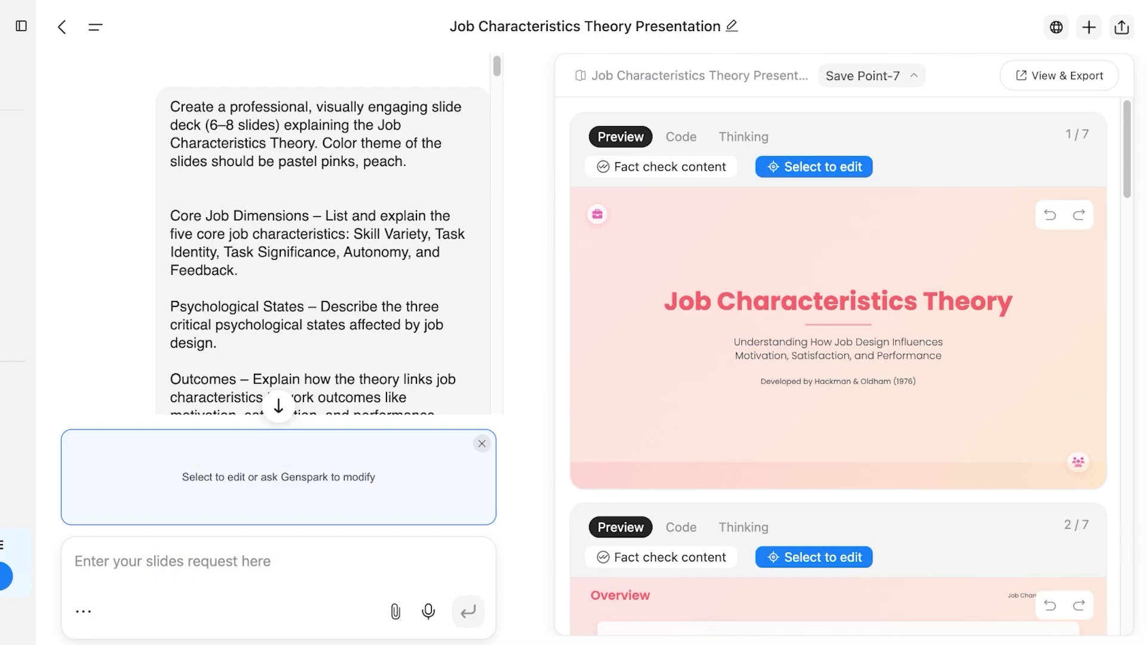
Delete the briefcase icon and the people icon from the title slide.
{"action": "scroll", "coordinate": [839, 366], "scroll_direction": "down", "scroll_amount": 4}
{"action": "scroll", "coordinate": [838, 366], "scroll_direction": "up", "scroll_amount": 4}
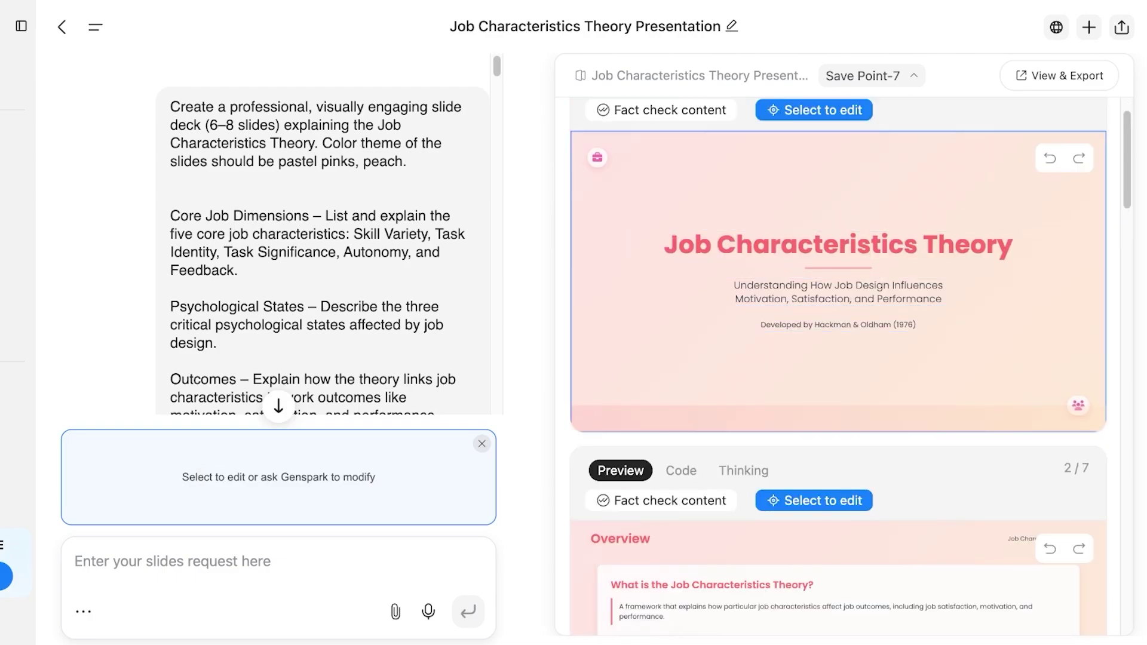
{"action": "left_click", "coordinate": [597, 159]}
{"action": "left_click", "coordinate": [620, 190]}
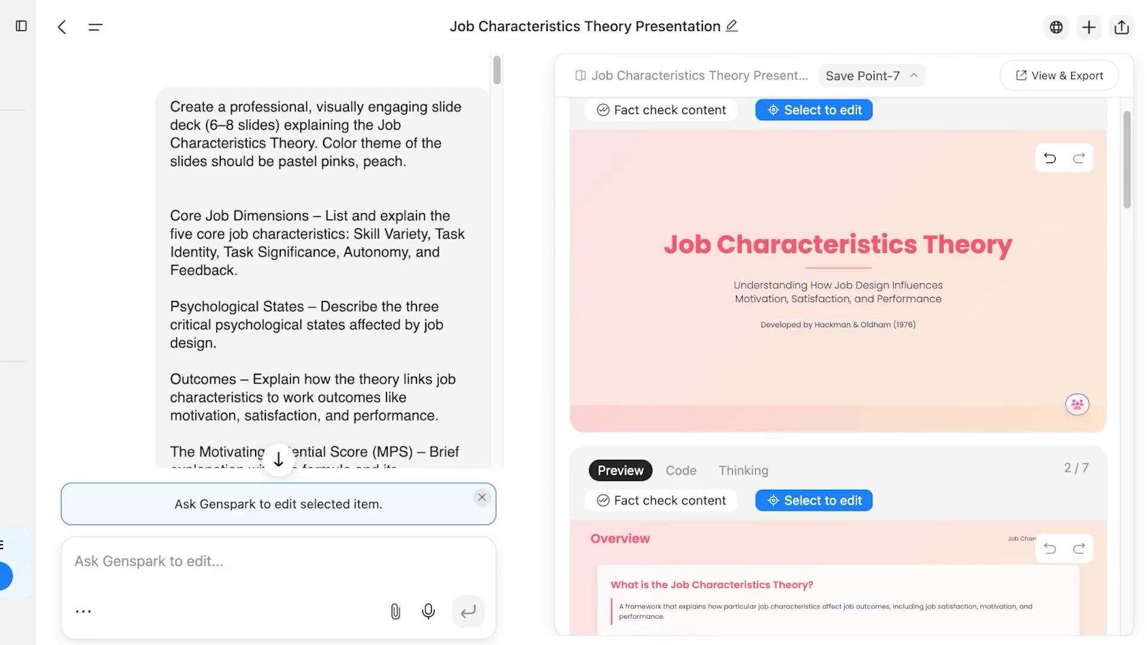
{"action": "left_click", "coordinate": [1077, 404]}
{"action": "left_click", "coordinate": [1098, 375]}
Select the Overview slide's small Job Characteristics Theory label, and change the slide's Overview heading to Introduction.
{"action": "scroll", "coordinate": [1077, 404], "scroll_direction": "down", "scroll_amount": 3}
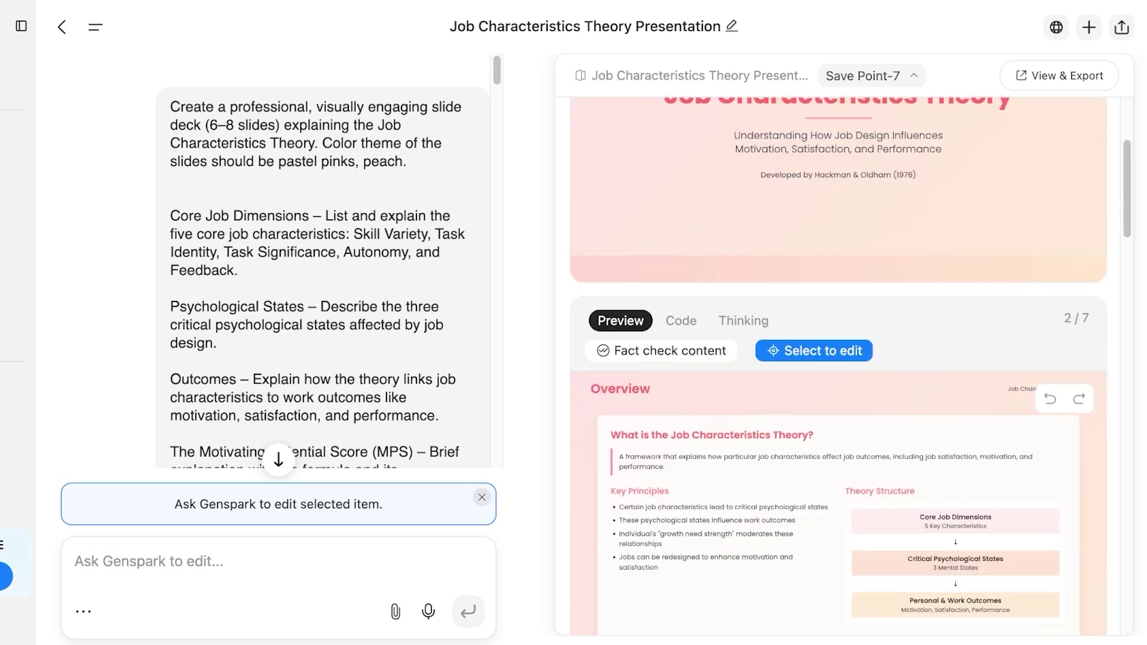
{"action": "left_click", "coordinate": [1021, 389]}
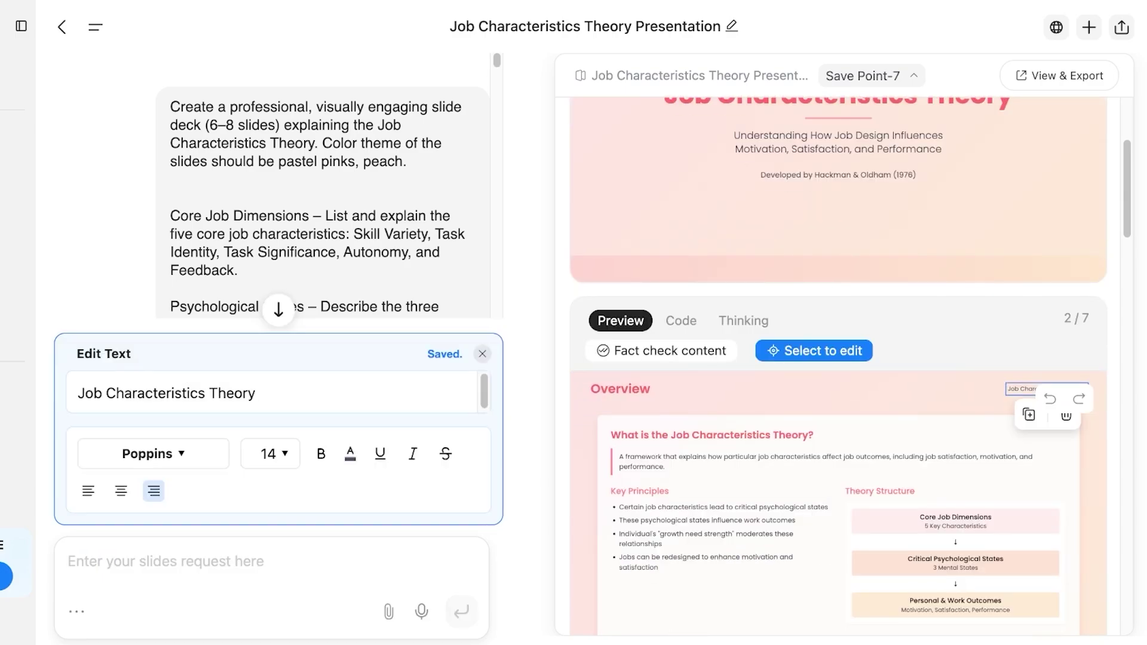
{"action": "scroll", "coordinate": [621, 299], "scroll_direction": "down", "scroll_amount": 6}
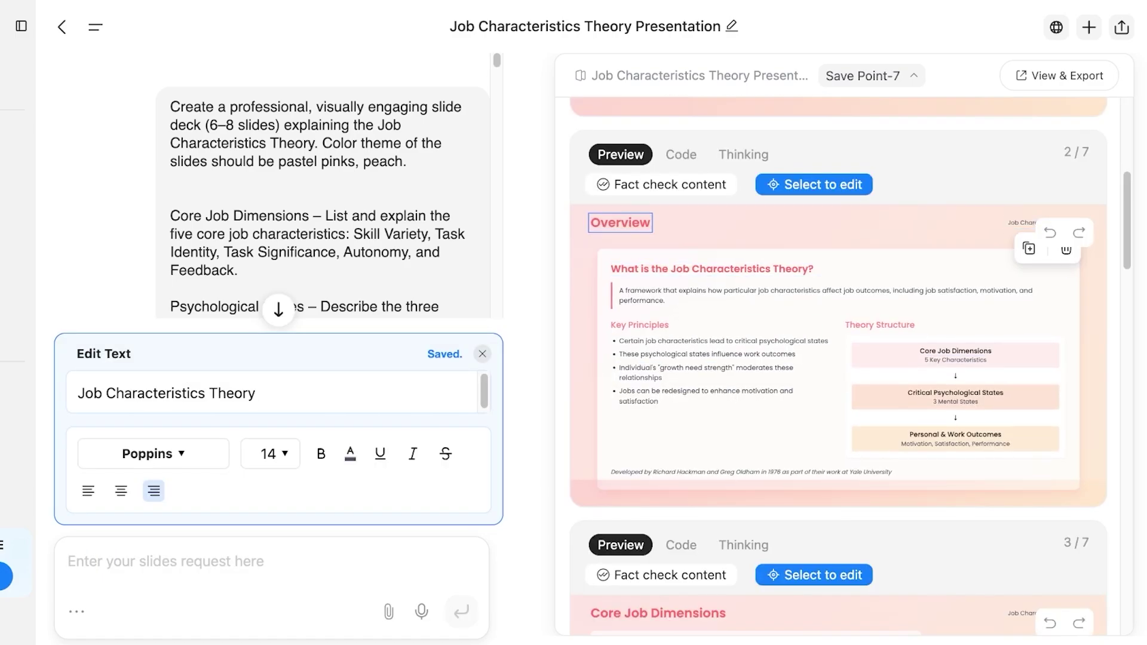
{"action": "left_click", "coordinate": [621, 222]}
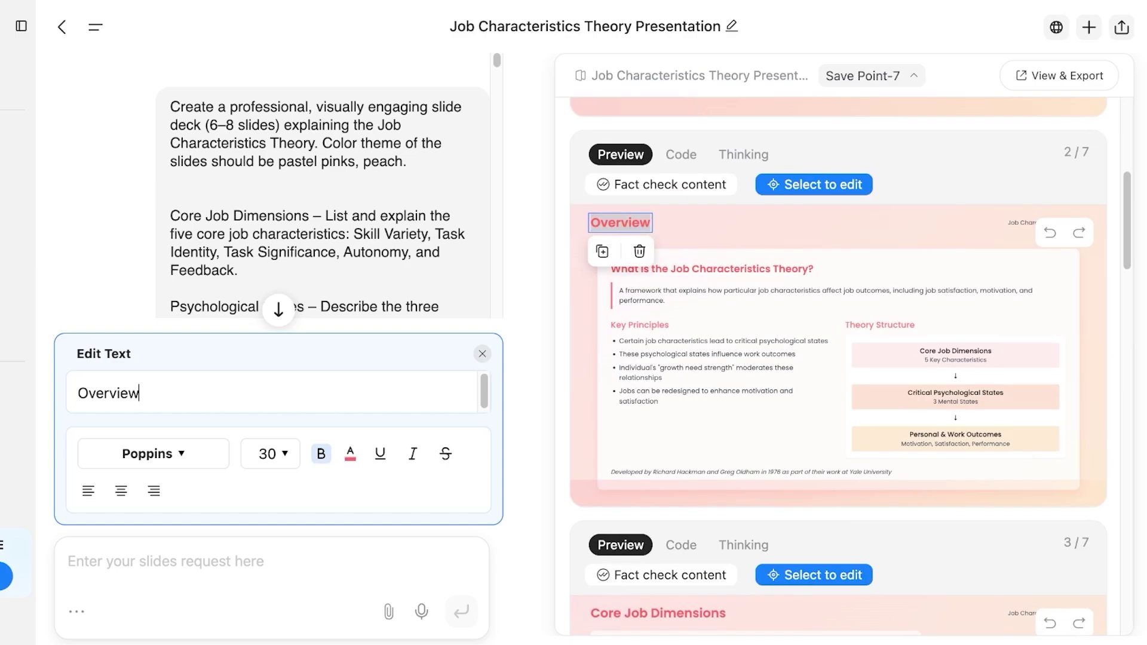
{"action": "key", "text": "BackSpace"}
{"action": "key", "text": "BackSpace"}
{"action": "key", "text": "BackSpace"}
{"action": "key", "text": "BackSpace"}
{"action": "key", "text": "BackSpace"}
{"action": "key", "text": "BackSpace"}
{"action": "key", "text": "BackSpace"}
{"action": "key", "text": "BackSpace"}
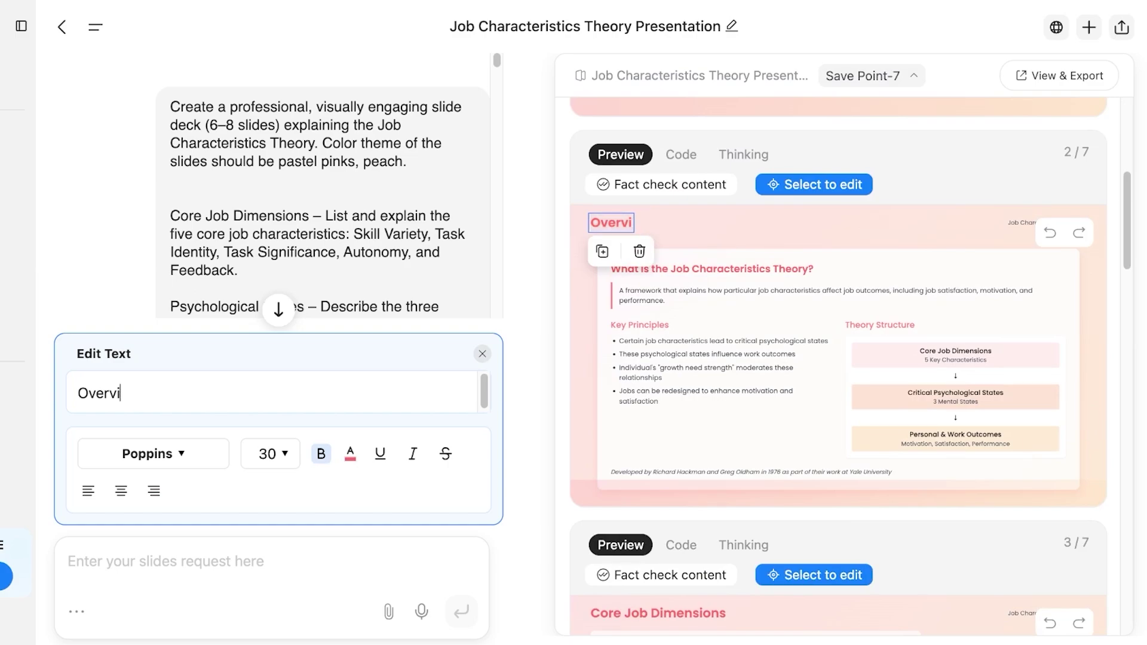
{"action": "type", "text": "S"}
{"action": "key", "text": "BackSpace"}
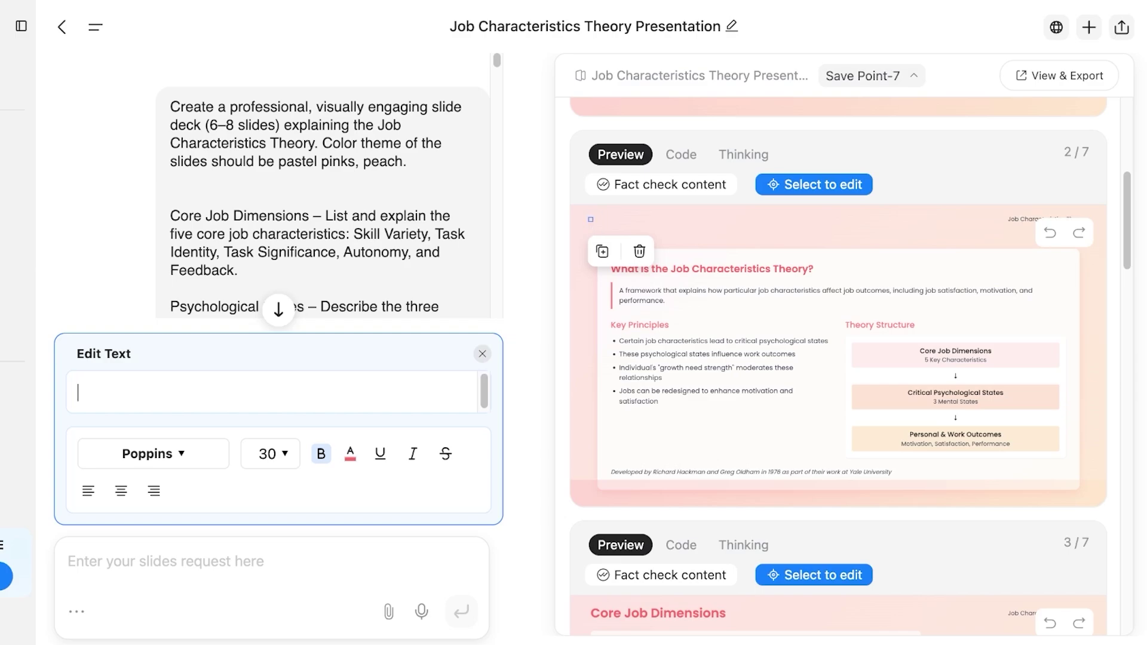
{"action": "type", "text": "Into"}
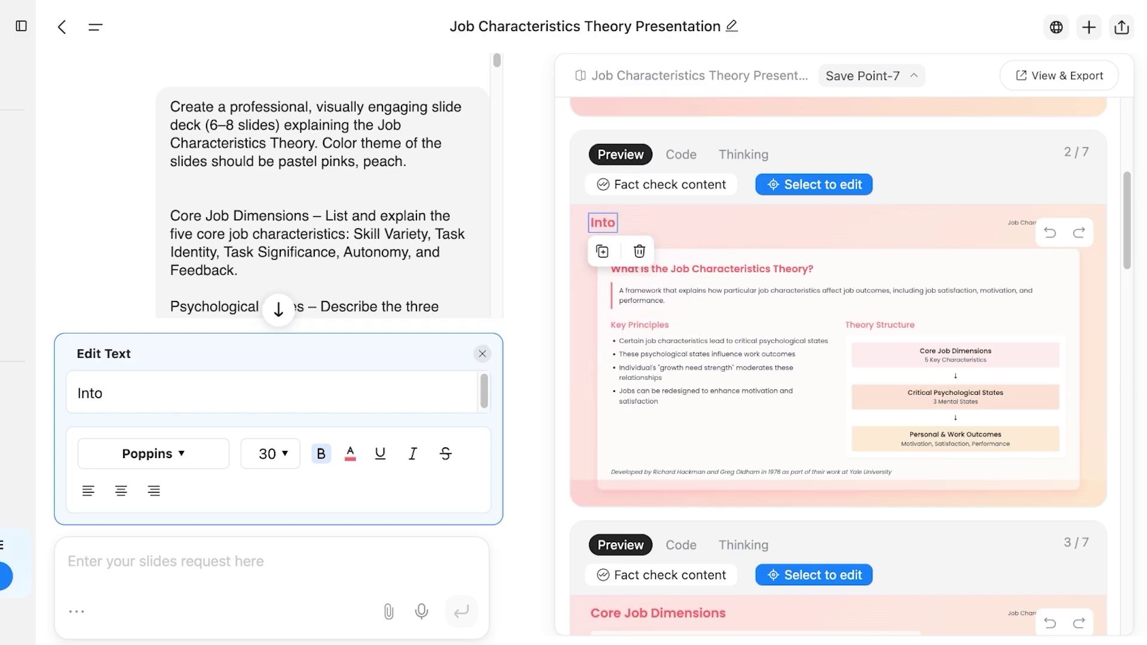
{"action": "key", "text": "BackSpace"}
{"action": "type", "text": "roduction"}
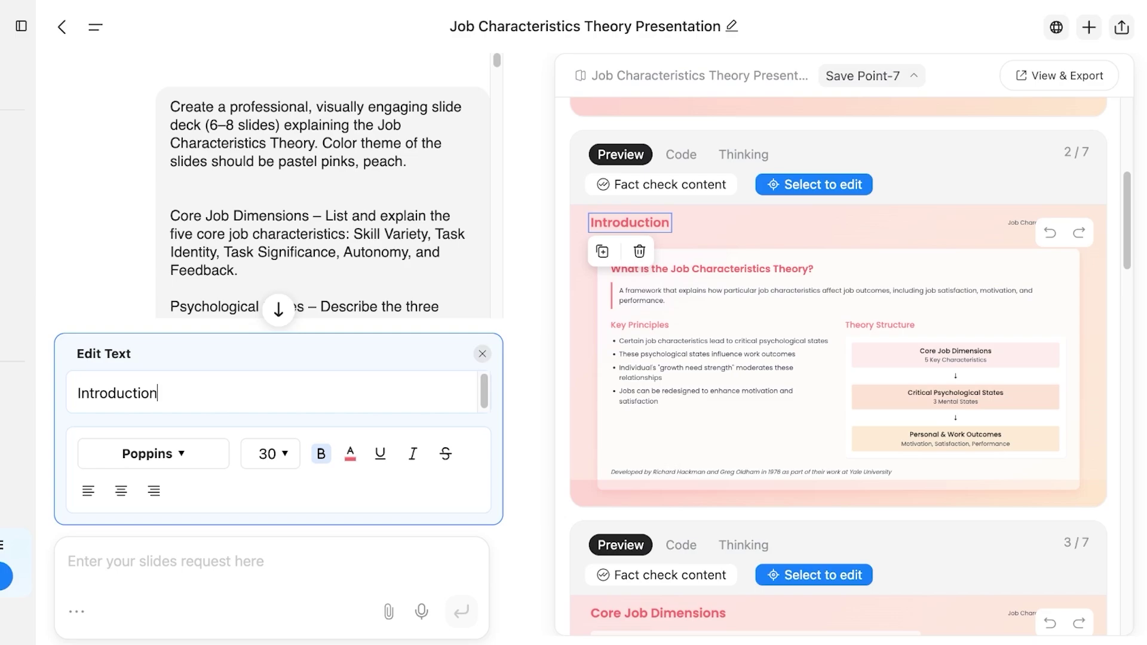
Try the Introduction heading in Tahoma, Bookman and Arial, and set its font to Verdana.
{"action": "left_click", "coordinate": [153, 454]}
{"action": "left_click", "coordinate": [115, 378]}
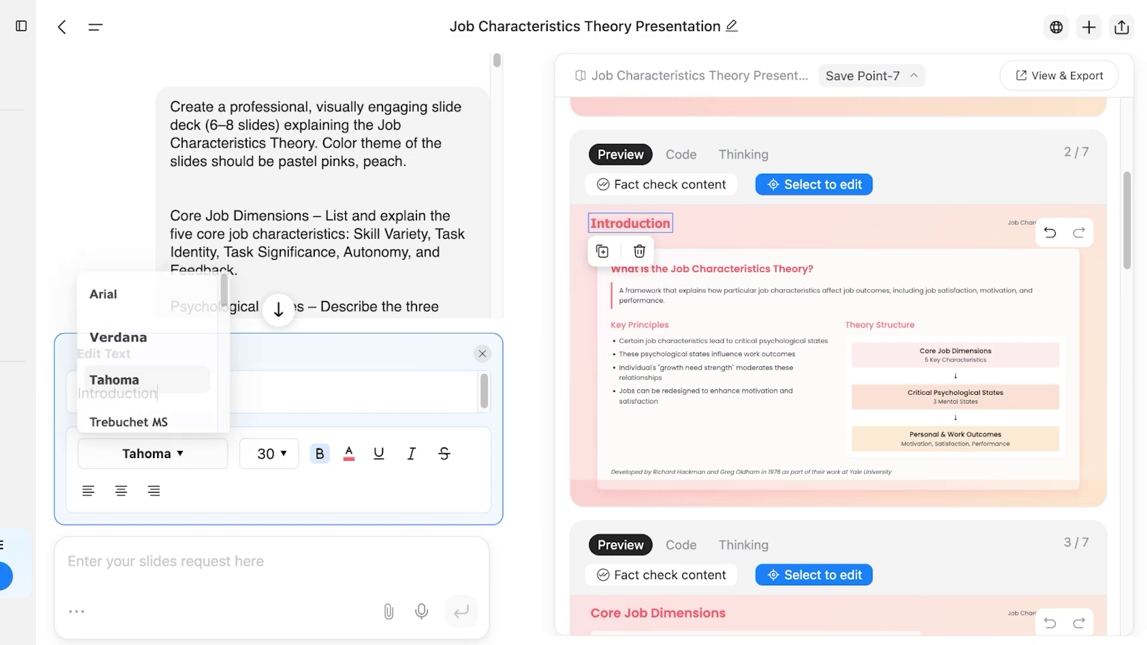
{"action": "left_click", "coordinate": [153, 454]}
{"action": "scroll", "coordinate": [150, 359], "scroll_direction": "down", "scroll_amount": 5}
{"action": "left_click", "coordinate": [115, 361]}
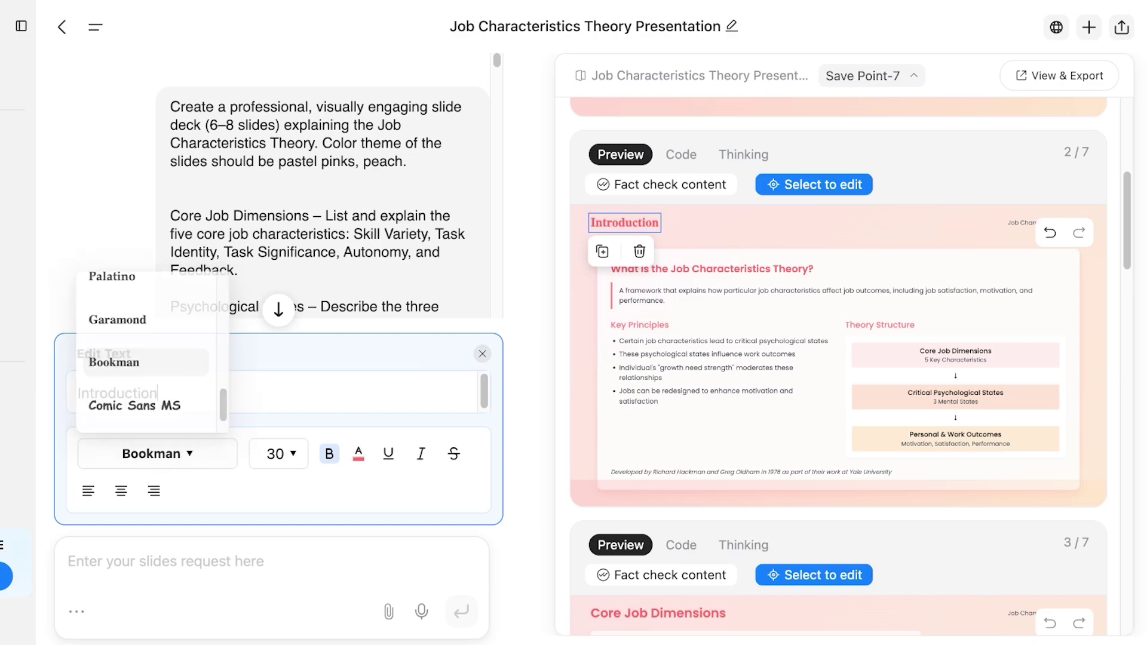
{"action": "left_click", "coordinate": [156, 454]}
{"action": "left_click", "coordinate": [106, 290]}
{"action": "left_click", "coordinate": [142, 453]}
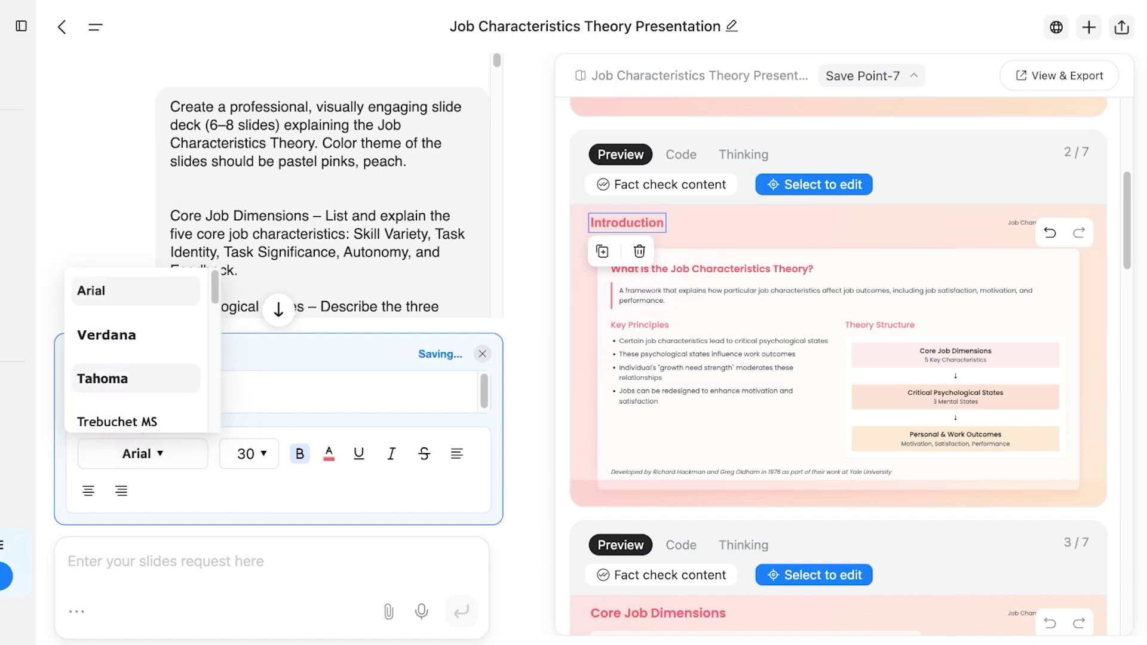
{"action": "left_click", "coordinate": [106, 335]}
Try font sizes 44 and 58 on the Introduction heading, and set its size to 26.
{"action": "left_click", "coordinate": [270, 454]}
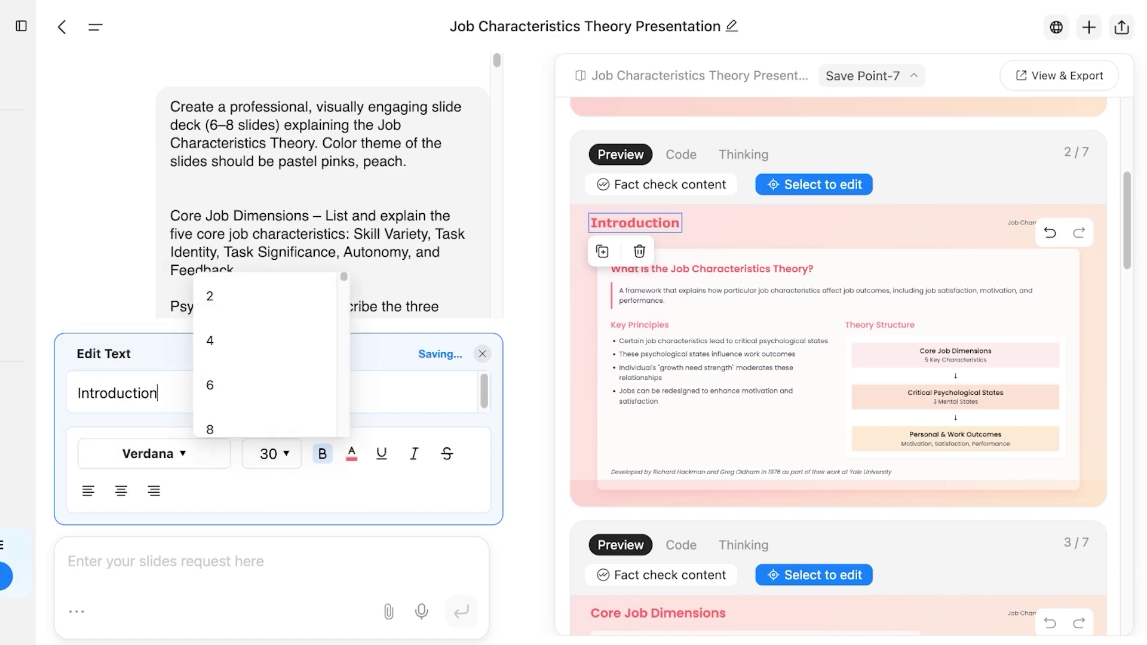
{"action": "scroll", "coordinate": [263, 370], "scroll_direction": "down", "scroll_amount": 10}
{"action": "left_click", "coordinate": [263, 394]}
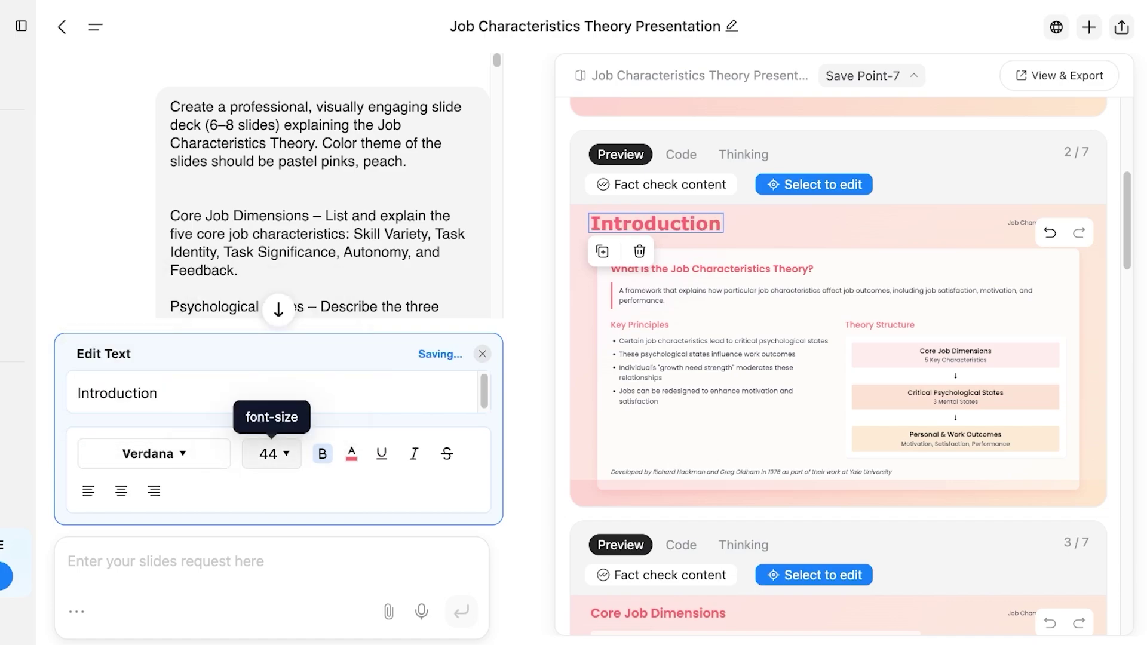
{"action": "left_click", "coordinate": [272, 453]}
{"action": "scroll", "coordinate": [263, 371], "scroll_direction": "down", "scroll_amount": 12}
{"action": "left_click", "coordinate": [263, 381]}
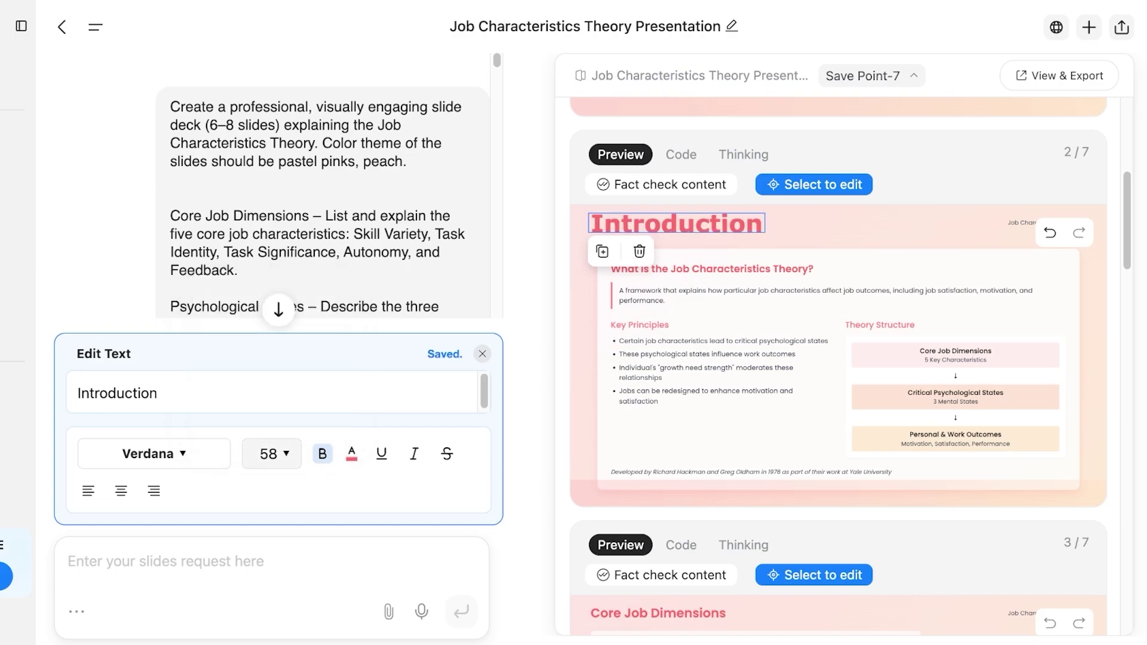
{"action": "left_click", "coordinate": [272, 454]}
{"action": "scroll", "coordinate": [263, 371], "scroll_direction": "down", "scroll_amount": 5}
{"action": "left_click", "coordinate": [263, 382]}
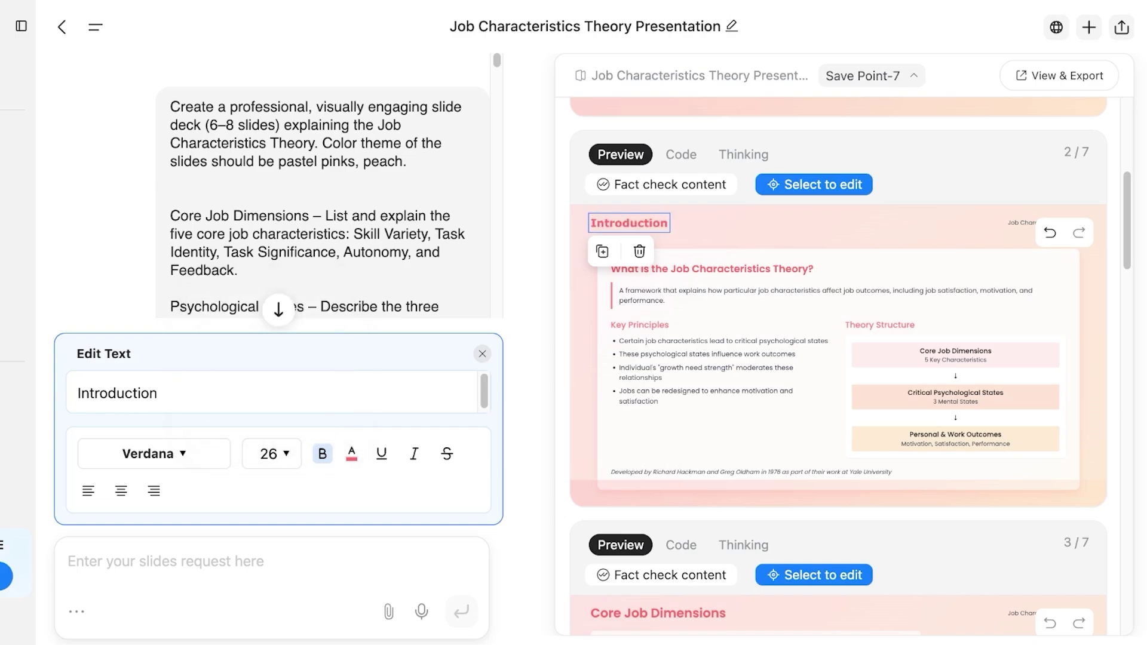
Color the Introduction heading dark red.
{"action": "left_click", "coordinate": [351, 454]}
{"action": "left_click", "coordinate": [333, 410]}
Try underline, italic and strikethrough on the Introduction heading, and remove each of them again.
{"action": "left_click", "coordinate": [381, 454]}
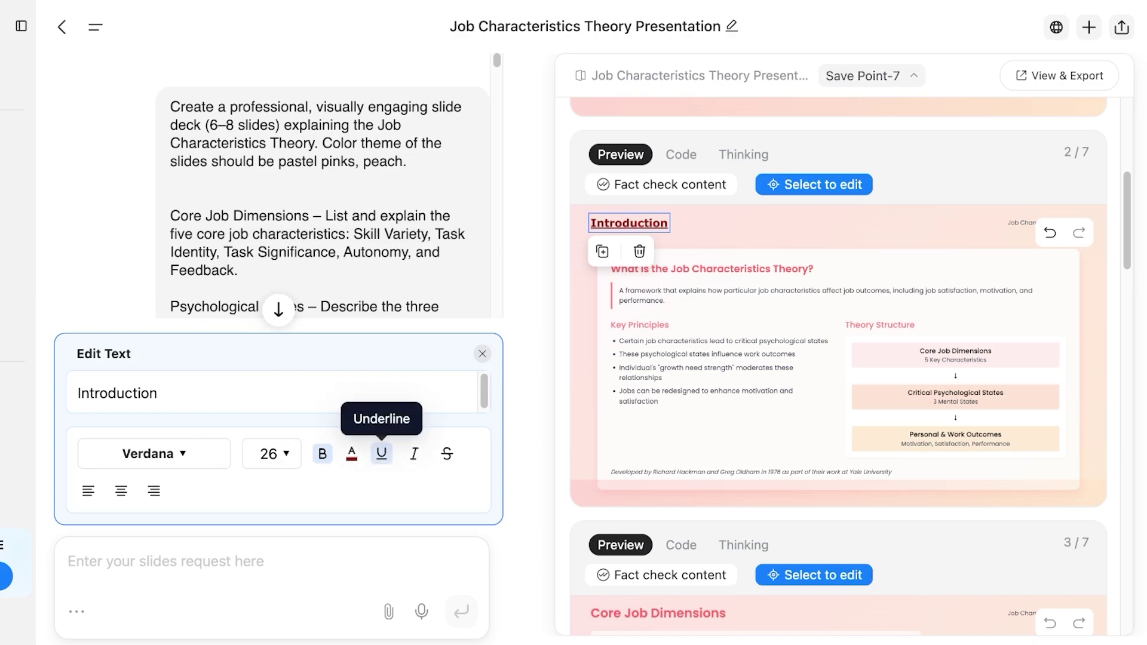
{"action": "left_click", "coordinate": [382, 454]}
{"action": "left_click", "coordinate": [414, 454]}
{"action": "left_click", "coordinate": [447, 454]}
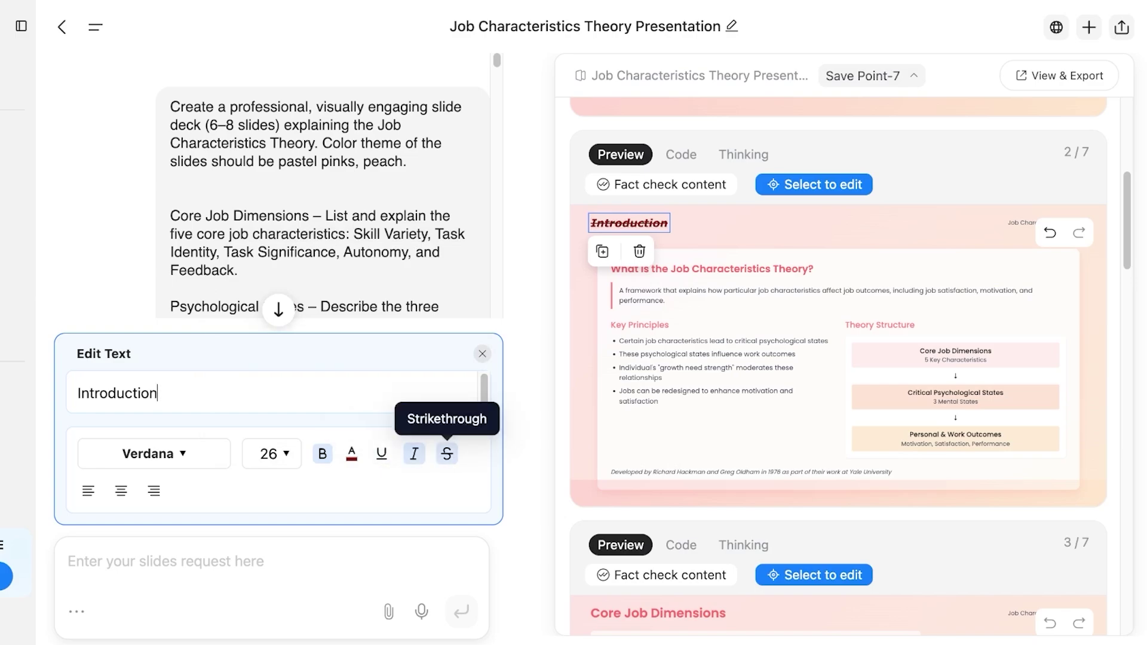
{"action": "left_click", "coordinate": [414, 454]}
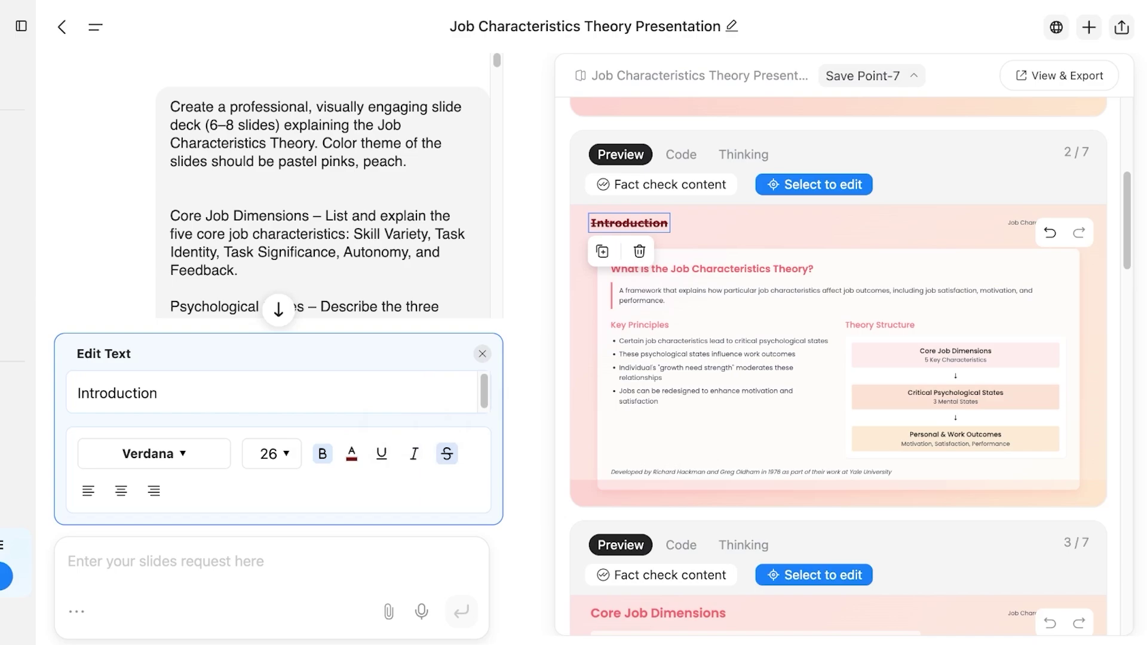
{"action": "left_click", "coordinate": [447, 454]}
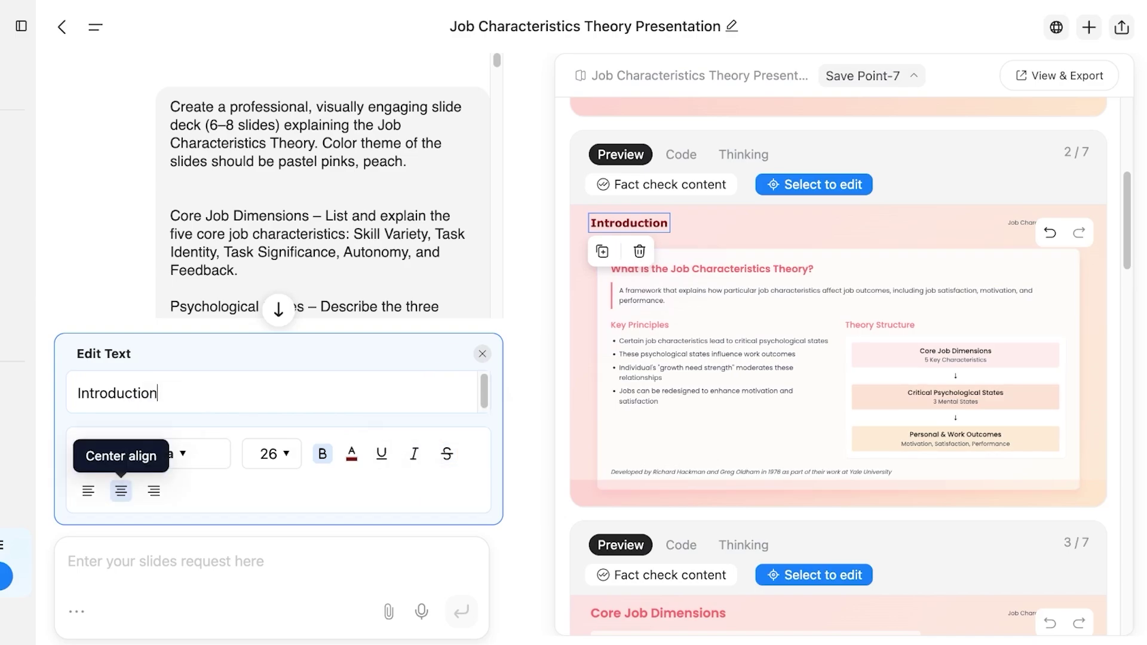
Center-align the Introduction heading's text and select the header band that contains it.
{"action": "left_click", "coordinate": [121, 491]}
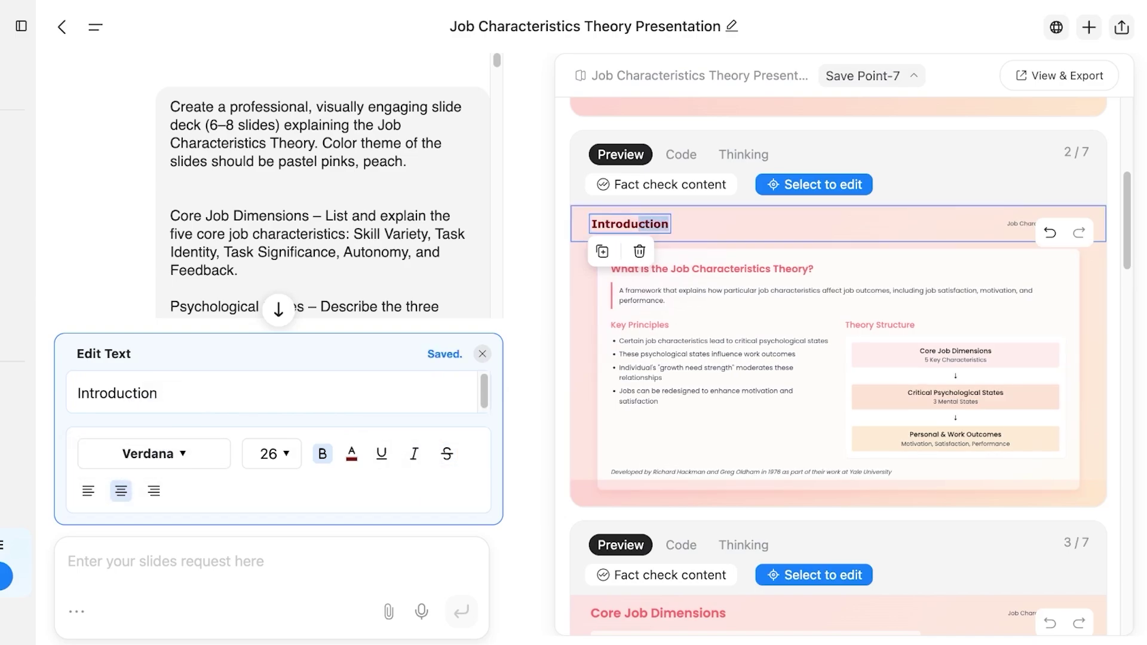
{"action": "left_click", "coordinate": [838, 223]}
{"action": "left_click", "coordinate": [826, 295]}
{"action": "left_click", "coordinate": [838, 223]}
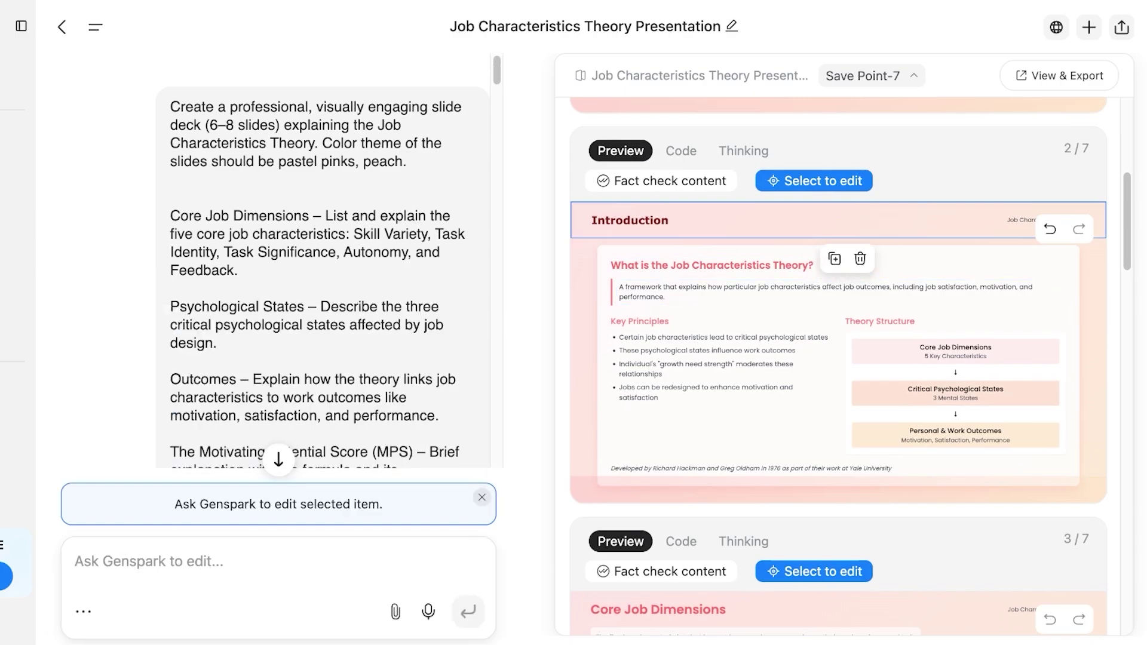
Open the Work Outcomes & Performance Links heading on slide 5 for text editing and look over the slide.
{"action": "scroll", "coordinate": [838, 366], "scroll_direction": "down", "scroll_amount": 15}
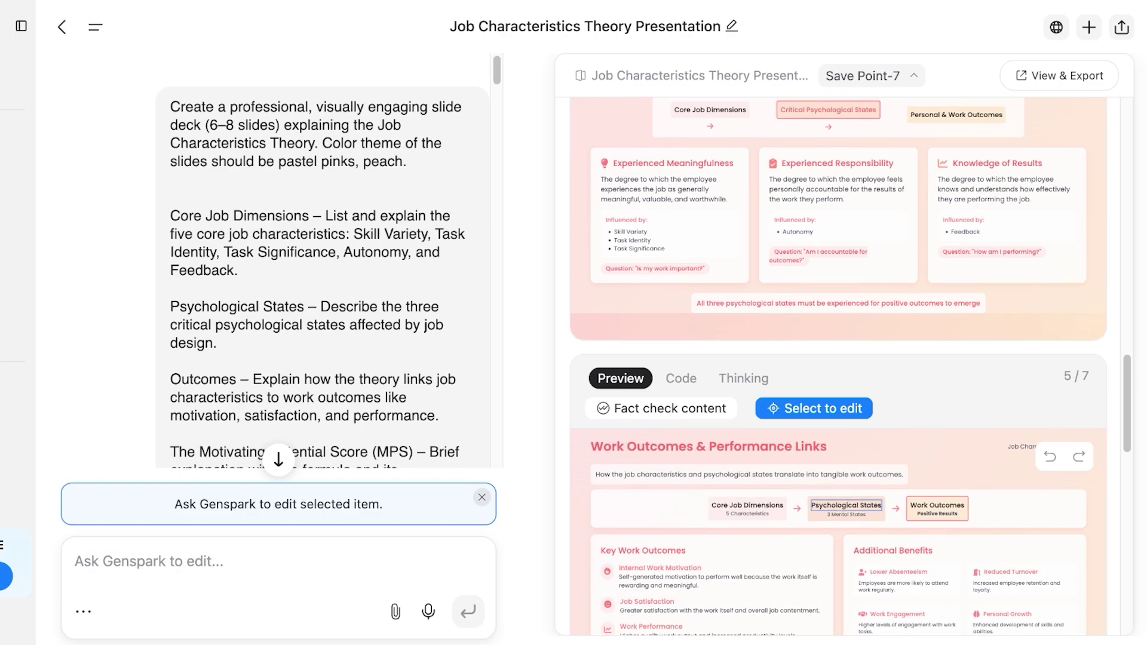
{"action": "left_click", "coordinate": [839, 446]}
{"action": "left_click", "coordinate": [709, 446]}
{"action": "scroll", "coordinate": [838, 366], "scroll_direction": "down", "scroll_amount": 5}
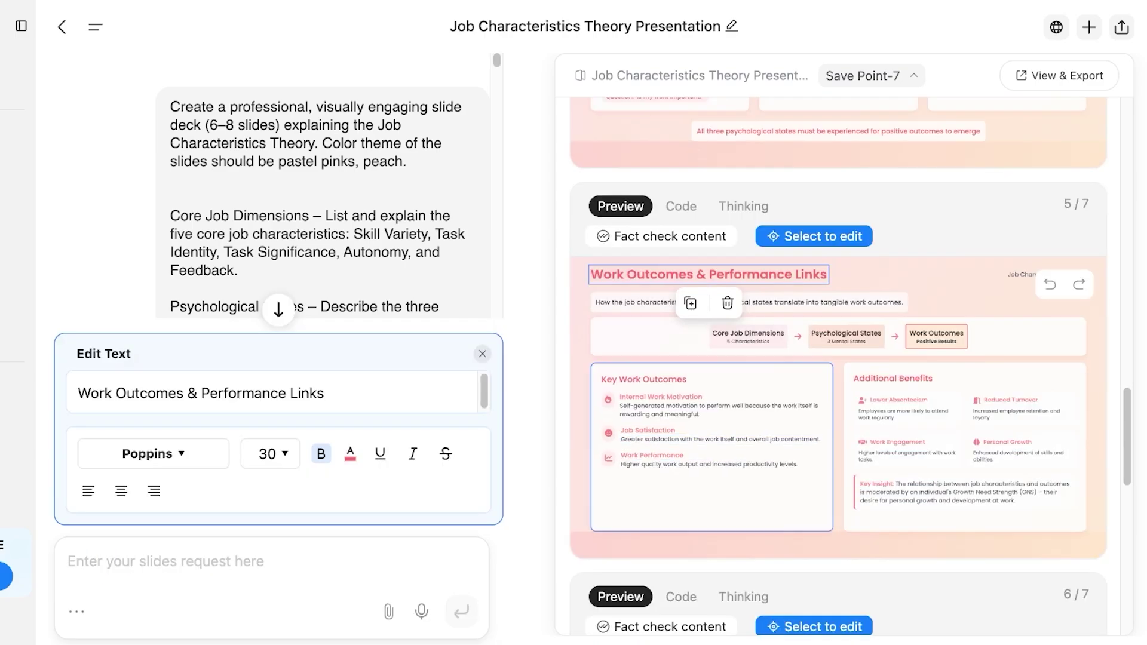
Leave text editing of the slide 5 heading and return to the title slide to look it over.
{"action": "left_click", "coordinate": [712, 291]}
{"action": "scroll", "coordinate": [838, 367], "scroll_direction": "up", "scroll_amount": 20}
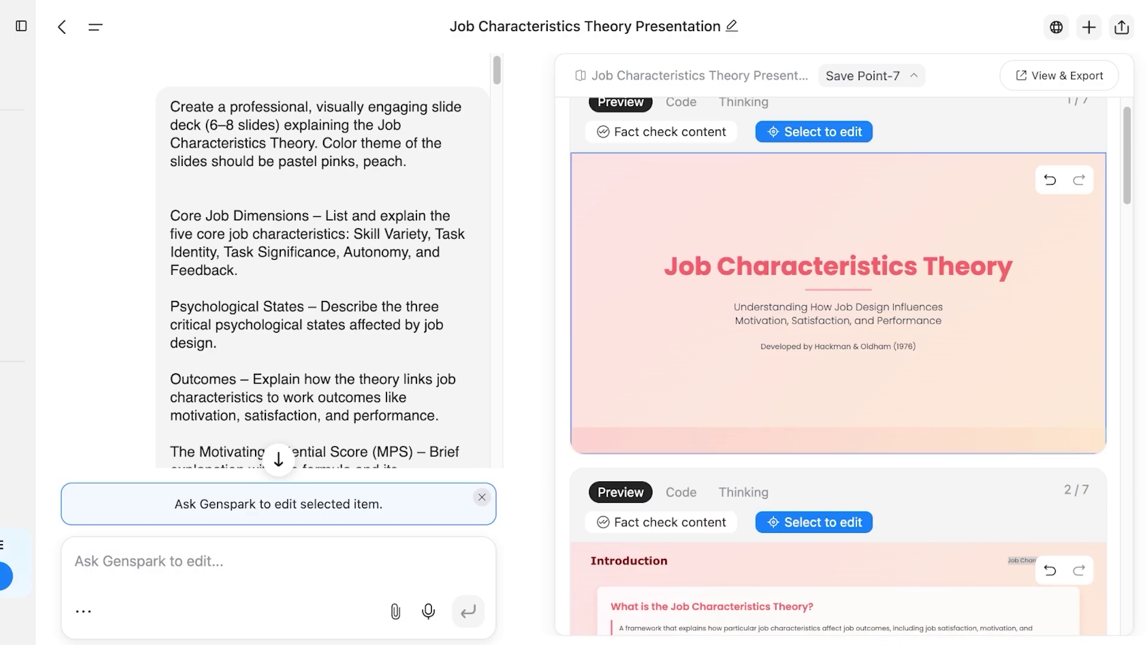
{"action": "scroll", "coordinate": [838, 366], "scroll_direction": "up", "scroll_amount": 1}
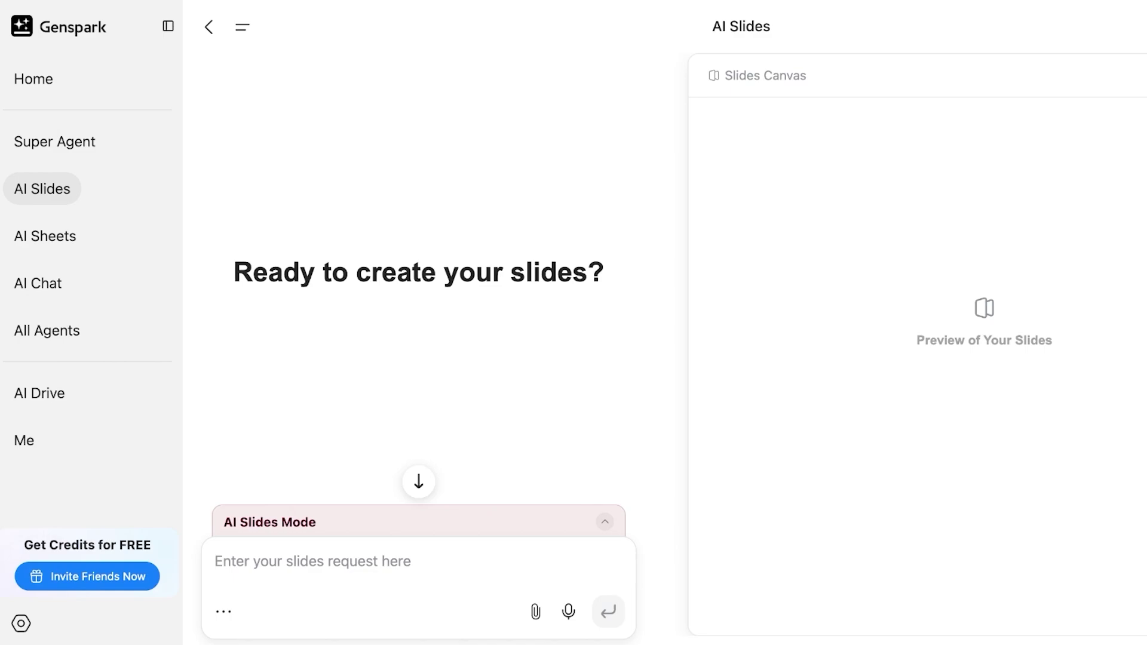
View the Super Agent, AI Sheets and AI Chat start pages one after another.
{"action": "left_click", "coordinate": [54, 141]}
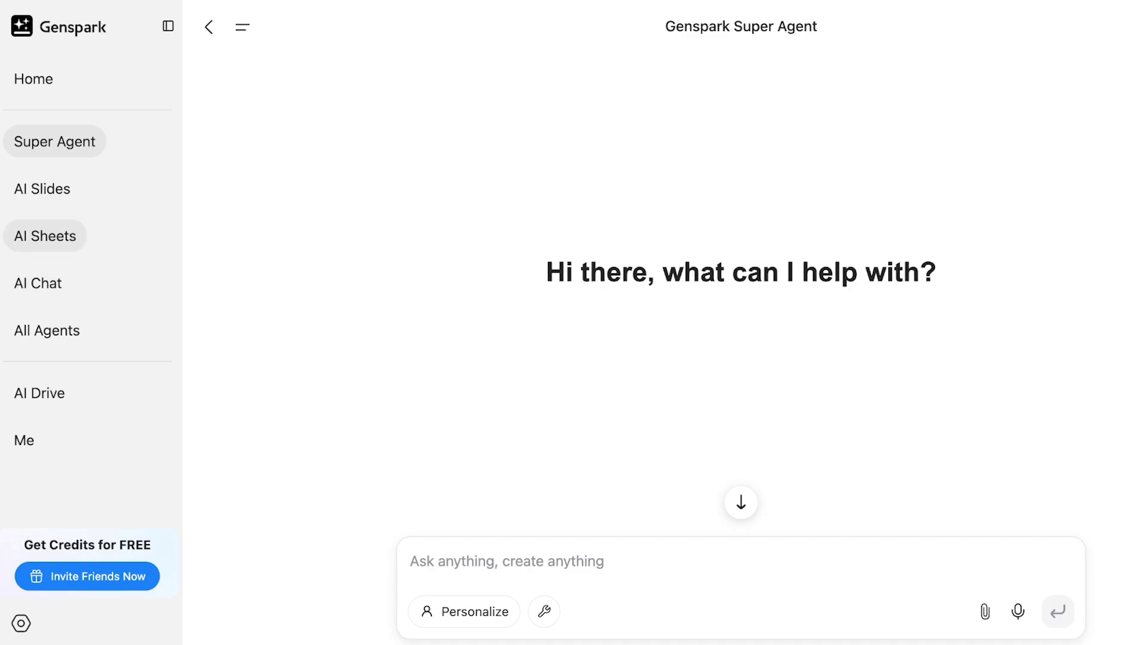
{"action": "left_click", "coordinate": [45, 236]}
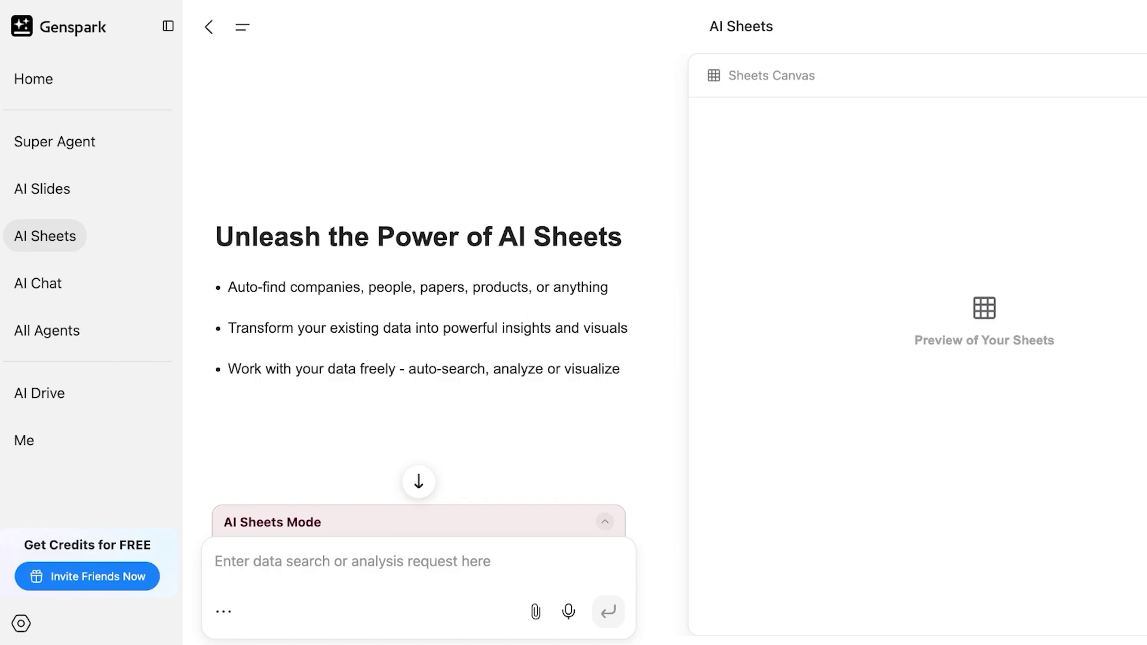
{"action": "left_click", "coordinate": [37, 283]}
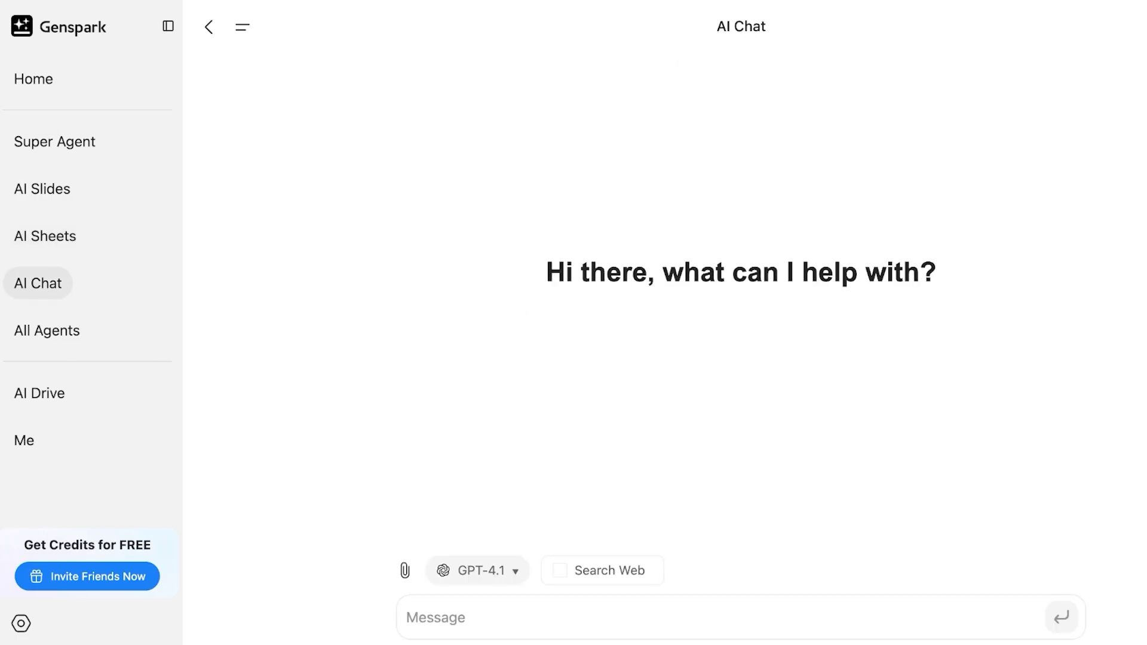
Open the All Agents overview and look through the Advanced Agents and Basic Agents on offer.
{"action": "left_click", "coordinate": [46, 330]}
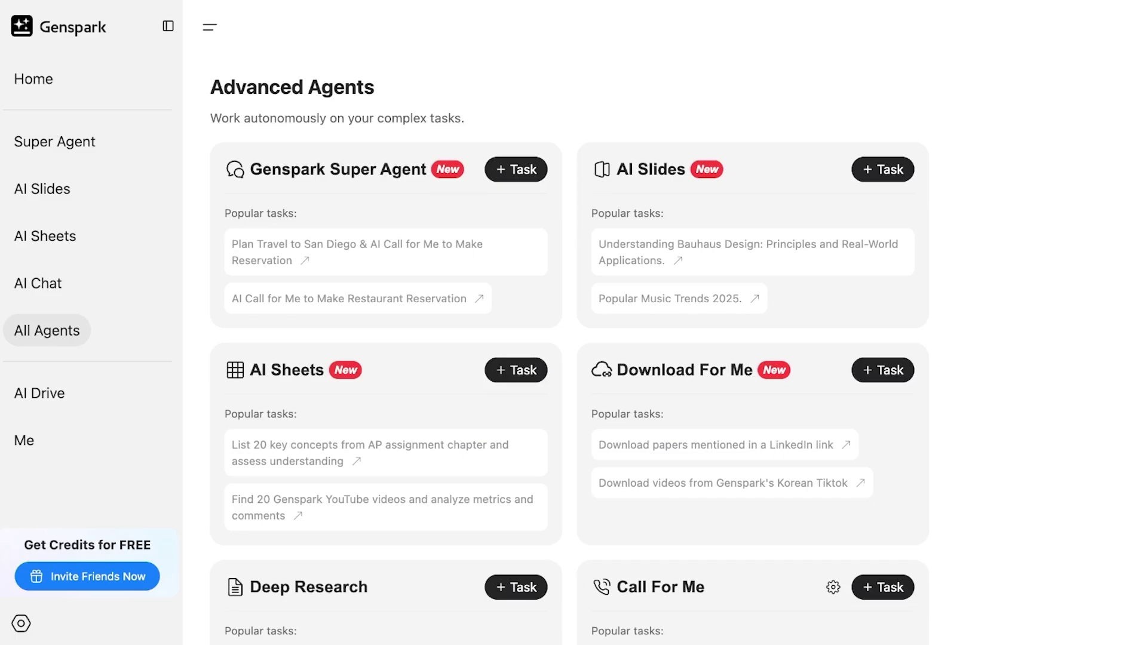
{"action": "scroll", "coordinate": [568, 353], "scroll_direction": "down", "scroll_amount": 5}
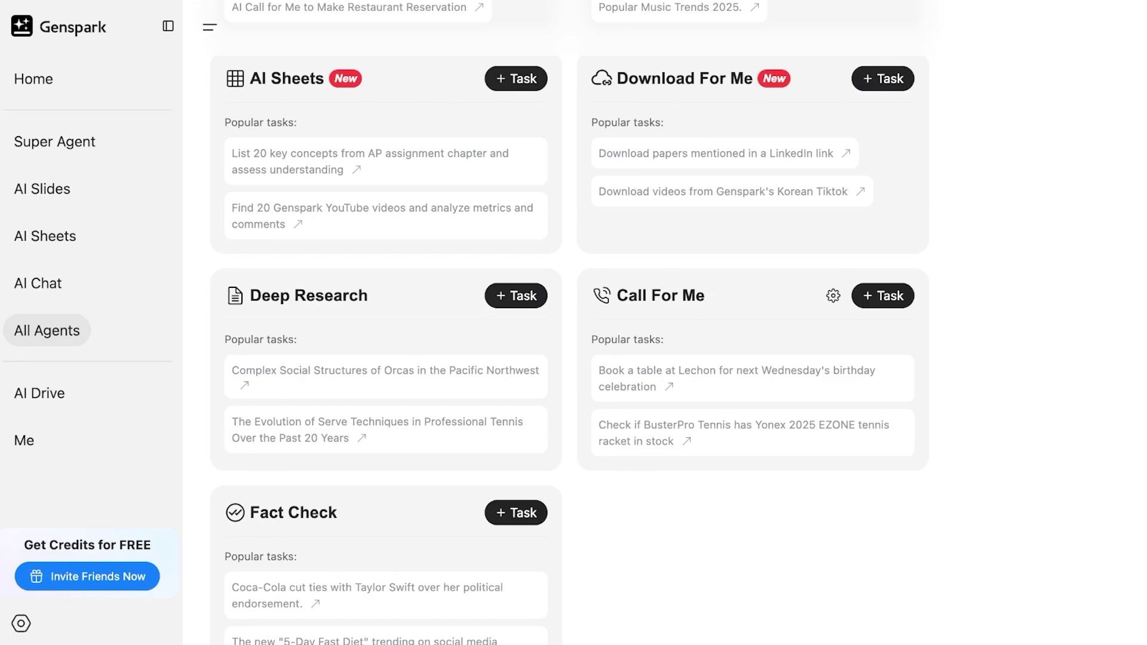
{"action": "scroll", "coordinate": [574, 323], "scroll_direction": "down", "scroll_amount": 7}
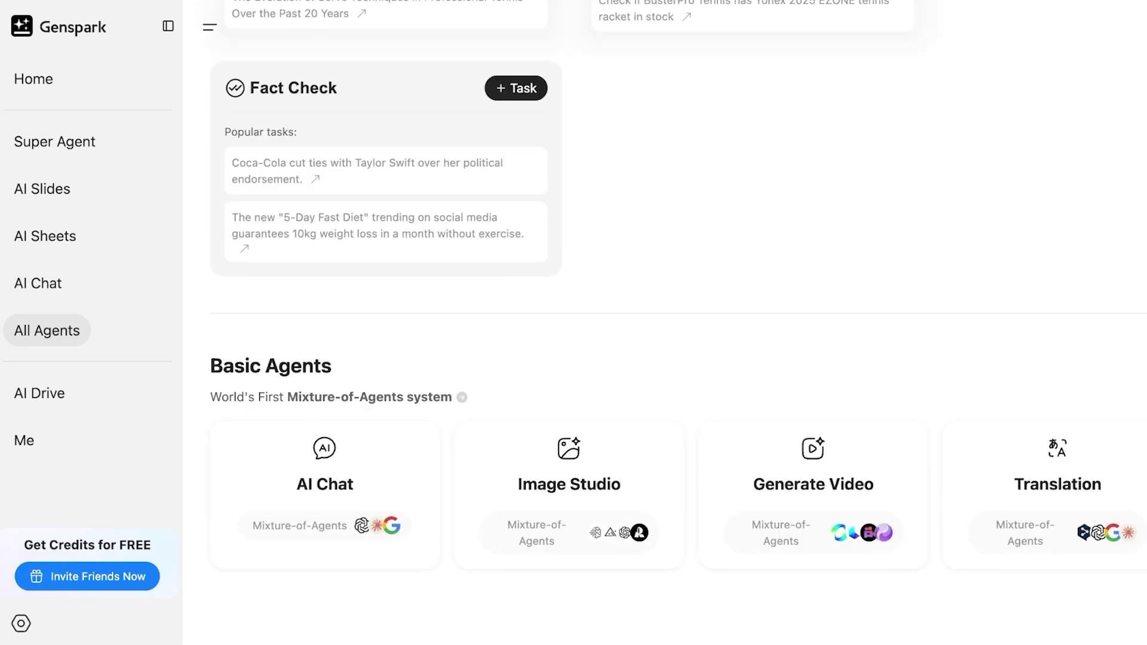
{"action": "scroll", "coordinate": [574, 323], "scroll_direction": "up", "scroll_amount": 3}
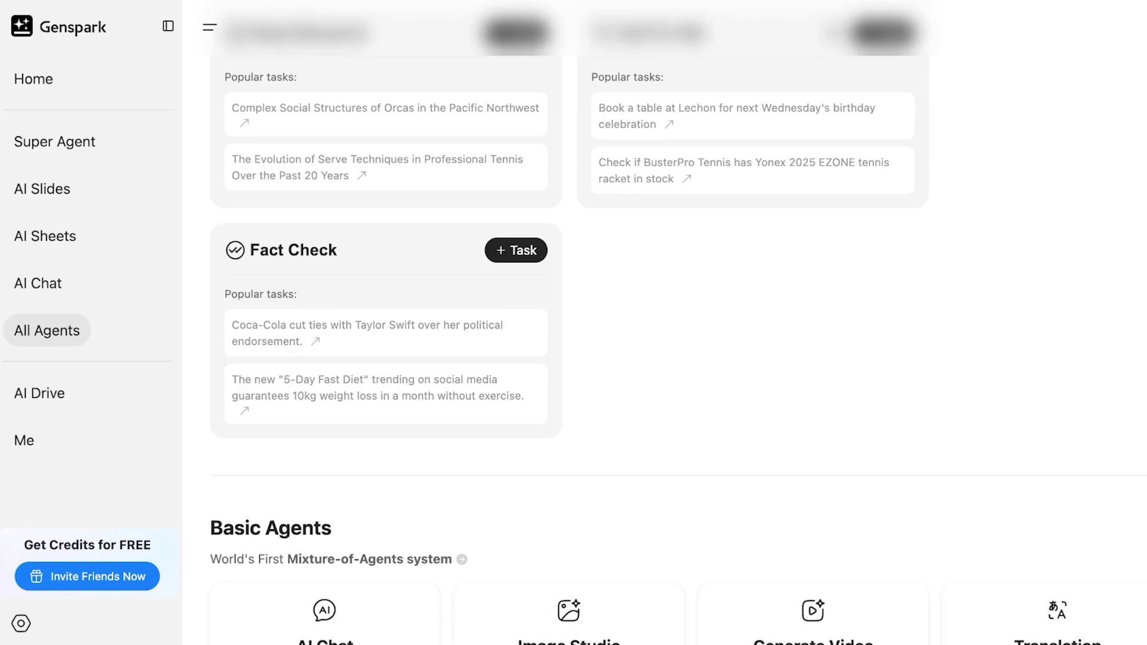
{"action": "scroll", "coordinate": [678, 323], "scroll_direction": "down", "scroll_amount": 3}
{"action": "scroll", "coordinate": [678, 322], "scroll_direction": "up", "scroll_amount": 1}
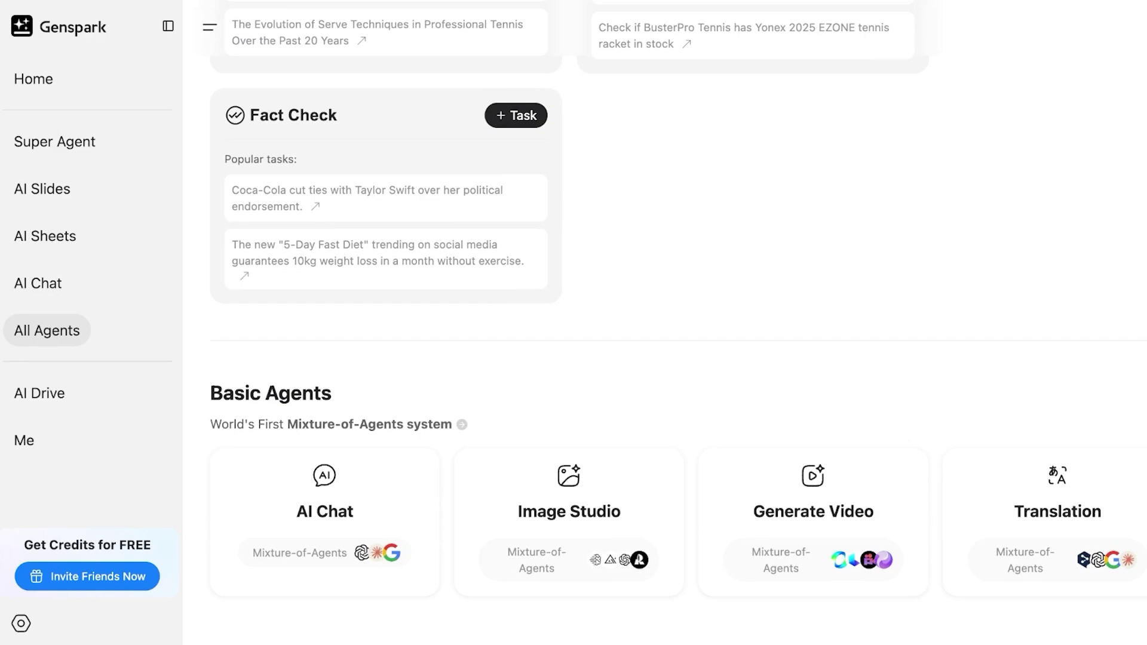
{"action": "scroll", "coordinate": [678, 323], "scroll_direction": "down", "scroll_amount": 1}
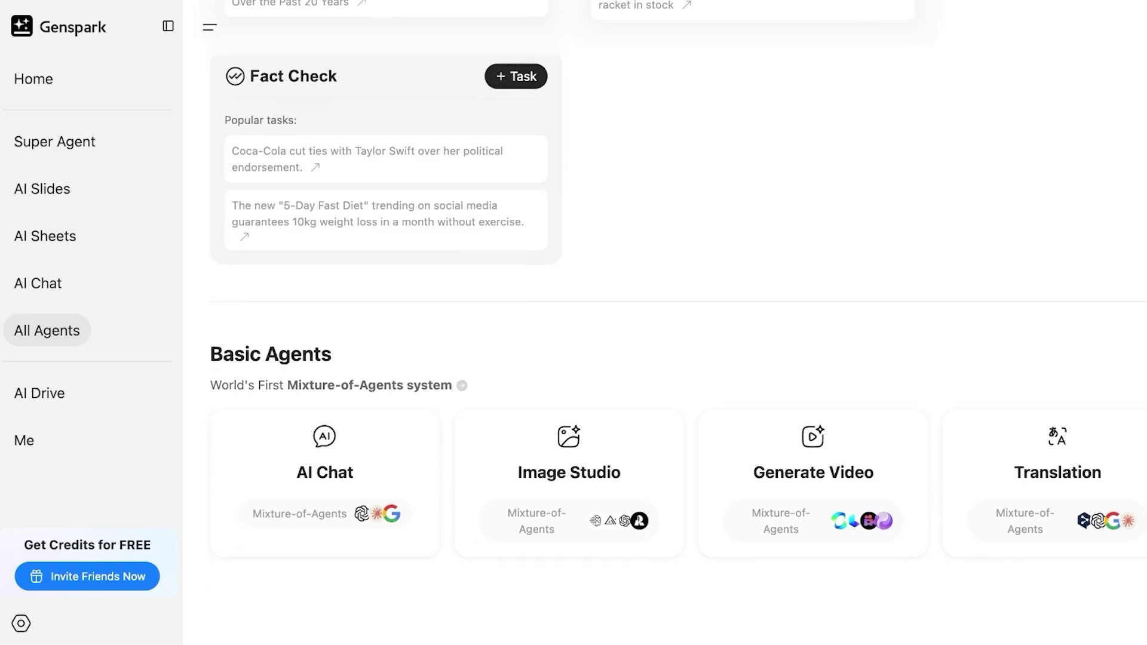
{"action": "scroll", "coordinate": [678, 322], "scroll_direction": "down", "scroll_amount": 1}
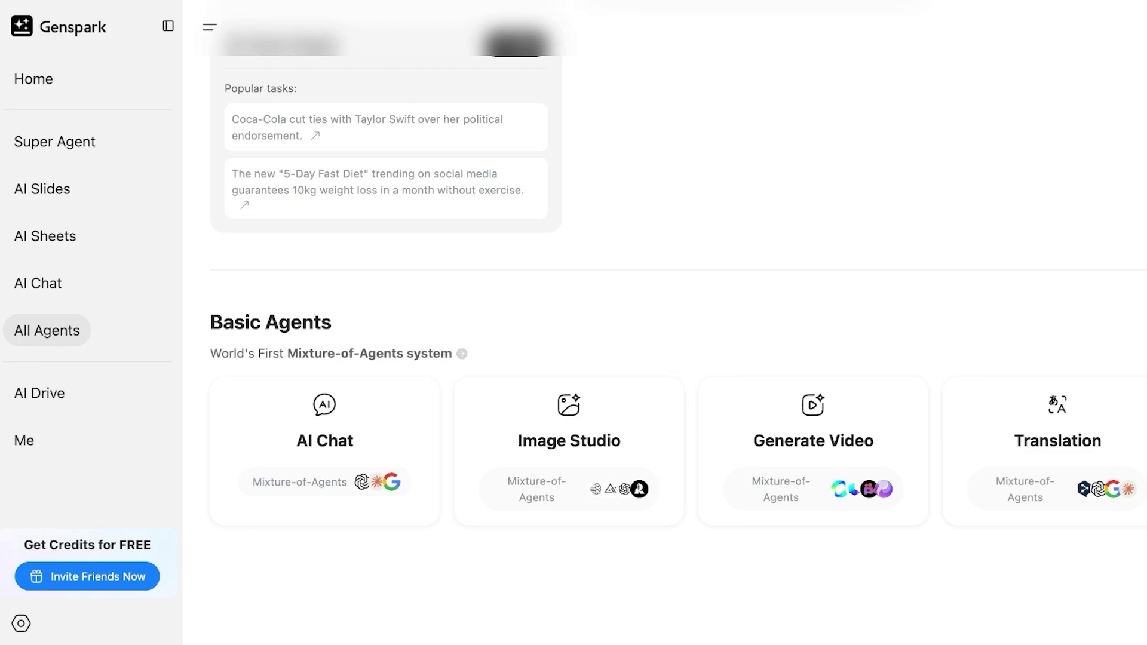
Open the plan upgrade page, show Monthly pricing and compare the features of the Free, Plus and Pro plans.
{"action": "left_click", "coordinate": [33, 79]}
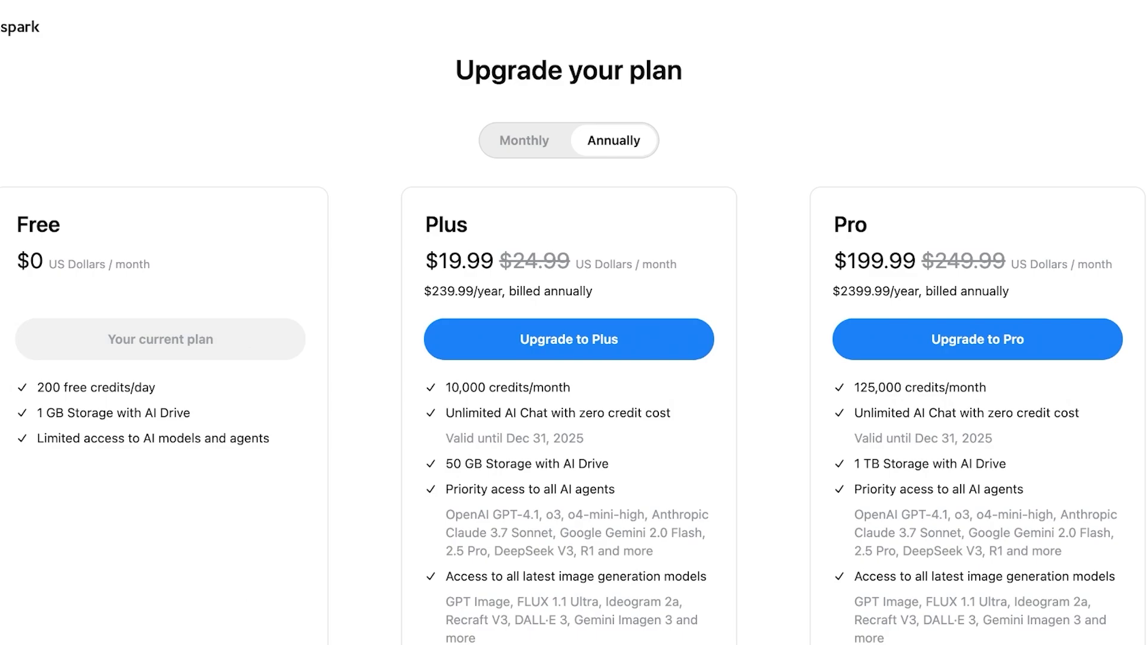
{"action": "left_click", "coordinate": [524, 141]}
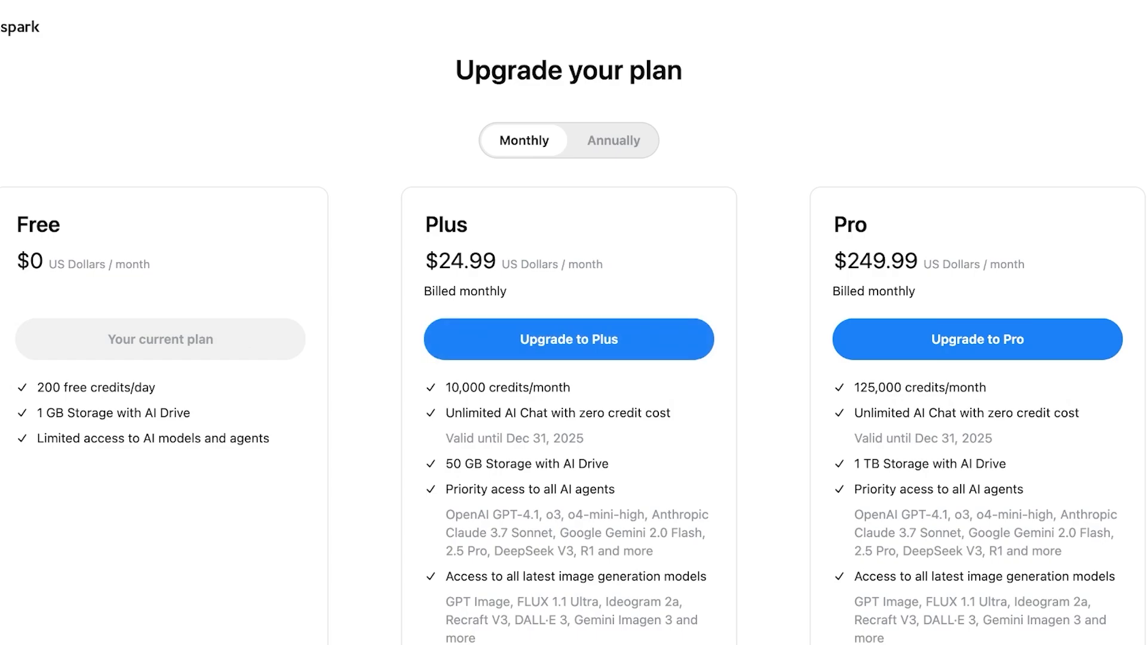
{"action": "scroll", "coordinate": [573, 323], "scroll_direction": "down", "scroll_amount": 1}
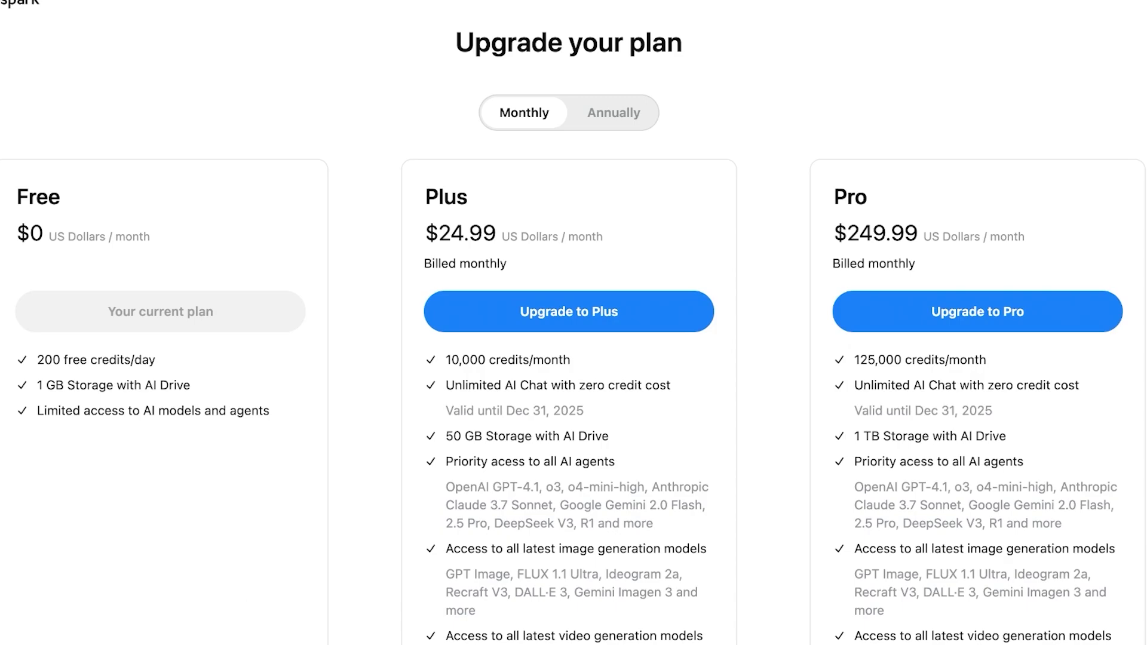
{"action": "scroll", "coordinate": [574, 323], "scroll_direction": "down", "scroll_amount": 3}
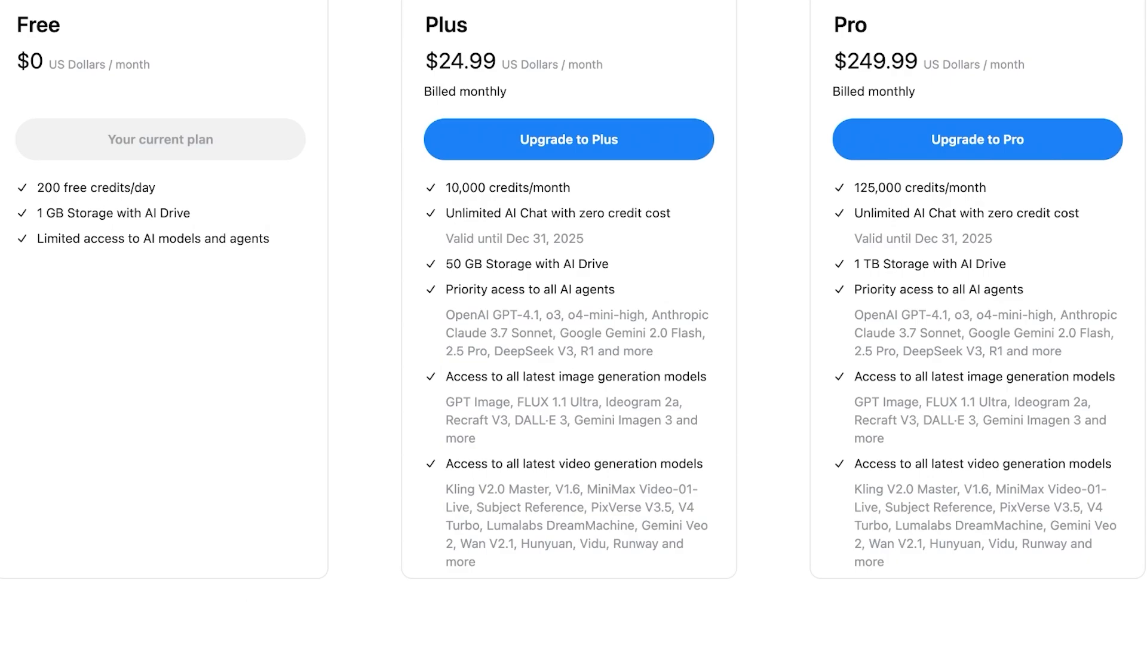
{"action": "scroll", "coordinate": [573, 322], "scroll_direction": "up", "scroll_amount": 1}
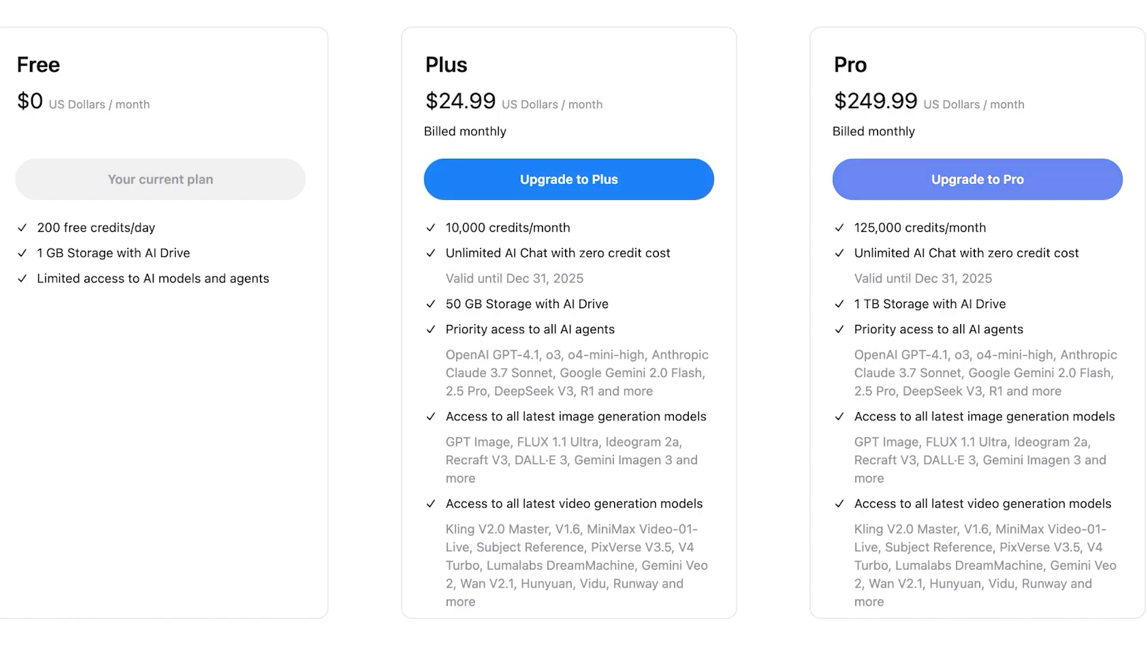
{"action": "scroll", "coordinate": [574, 323], "scroll_direction": "up", "scroll_amount": 4}
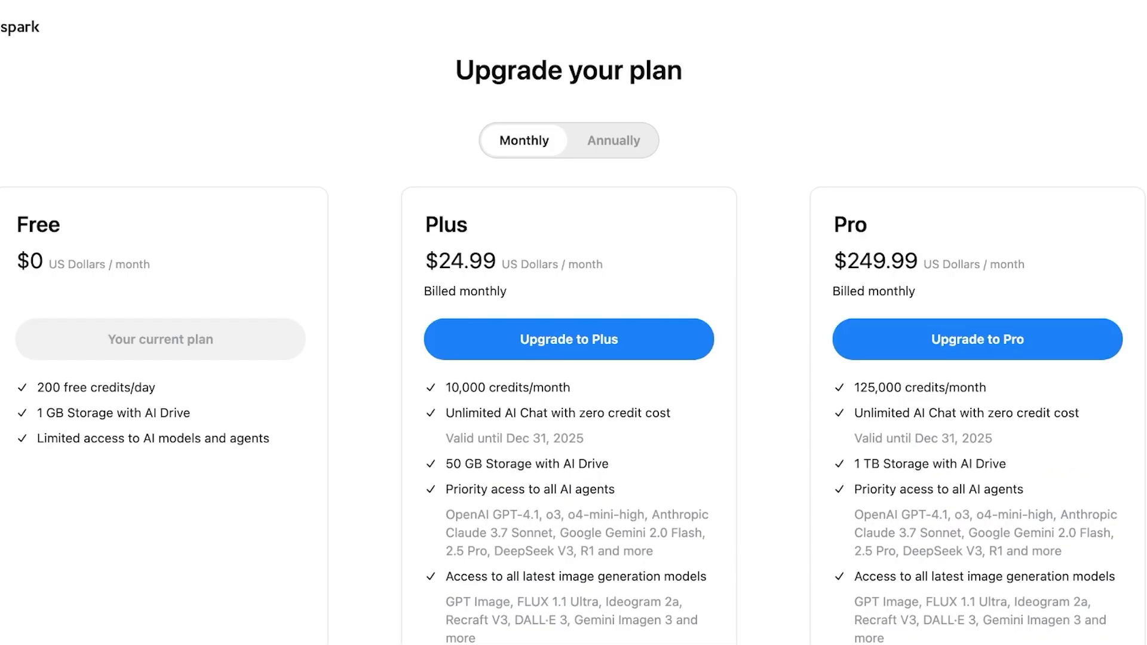